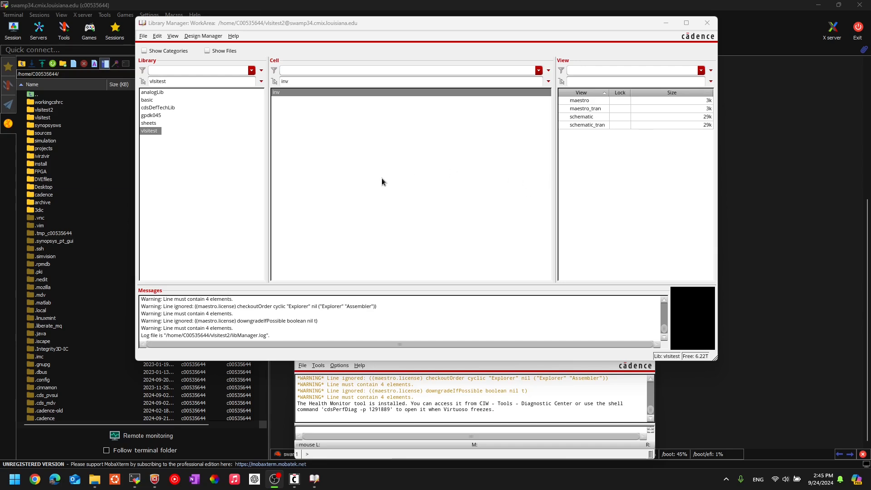
Reload the vlsitest library's cells and begin a new cellview in it.
{"action": "left_click", "coordinate": [356, 167]}
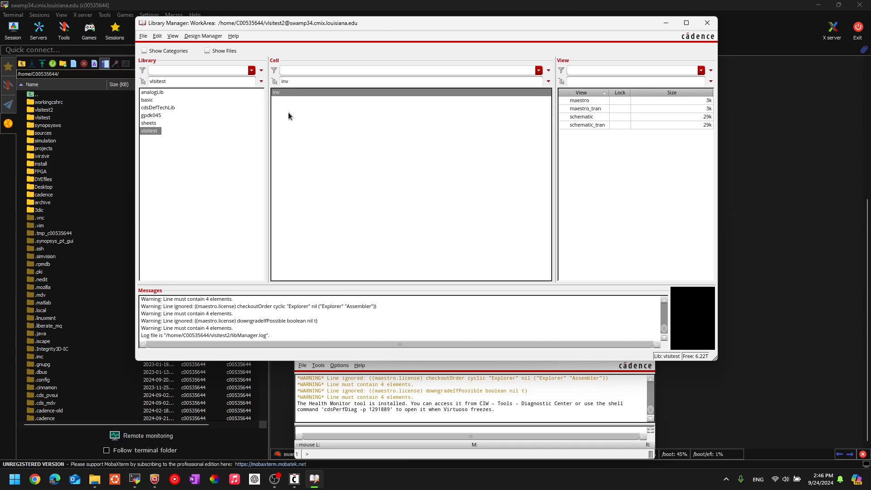
{"action": "left_click", "coordinate": [143, 37]}
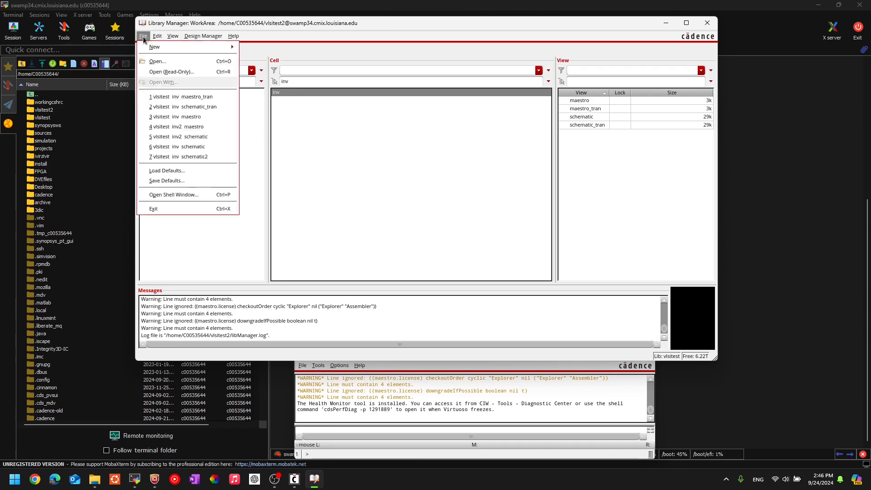
{"action": "left_click", "coordinate": [301, 162]}
{"action": "left_click", "coordinate": [149, 132]}
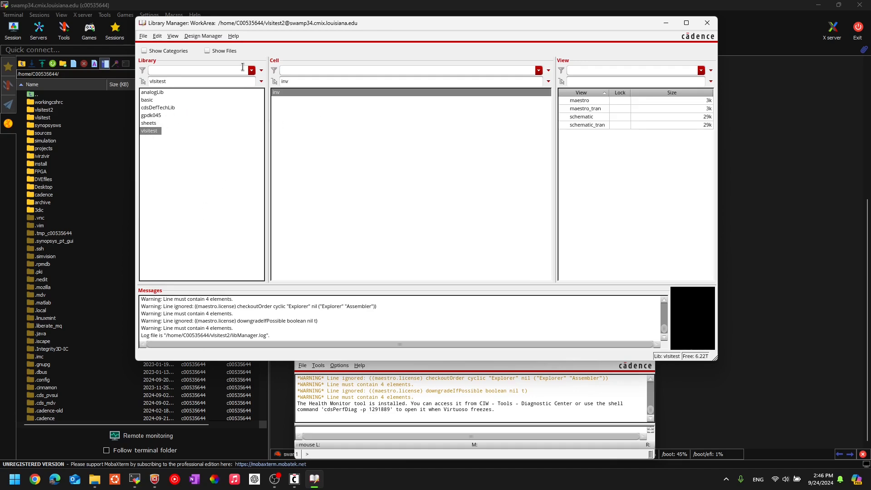
{"action": "left_click", "coordinate": [141, 37]}
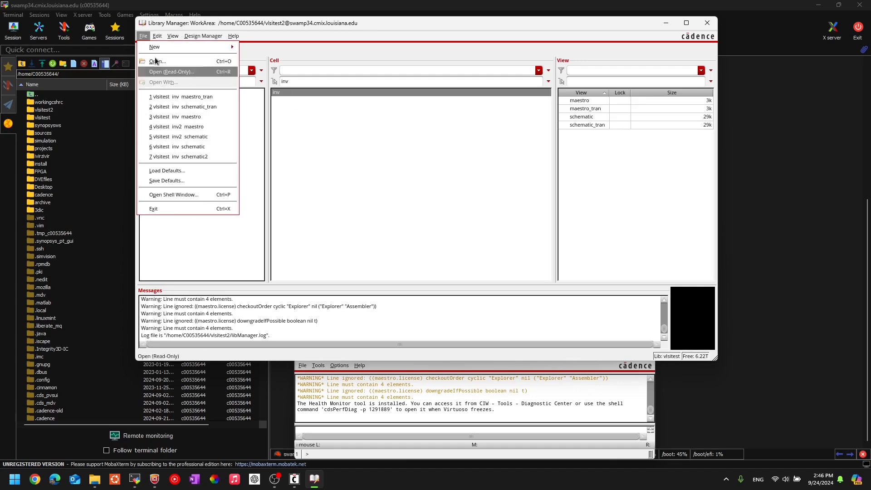
{"action": "mouse_move", "coordinate": [213, 47]}
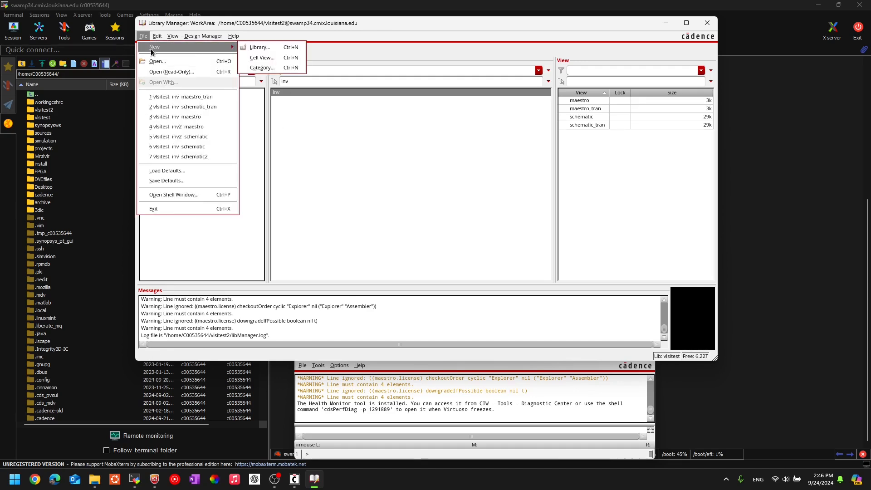
{"action": "left_click", "coordinate": [261, 57]}
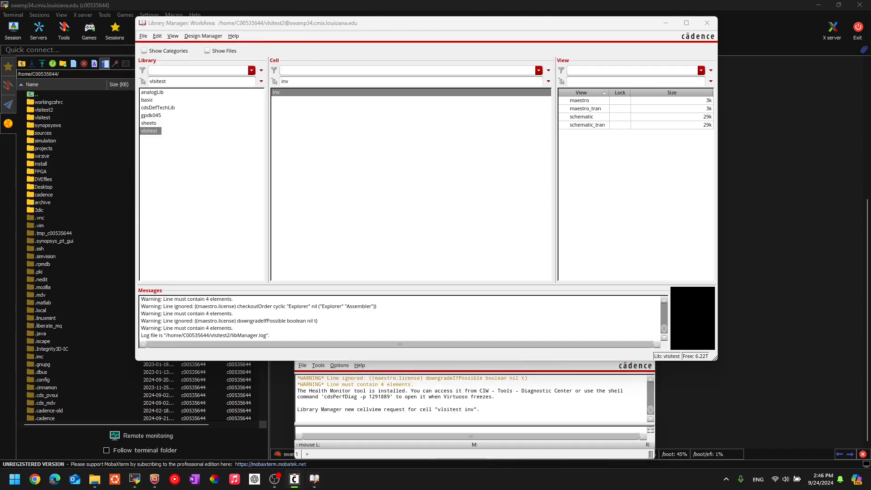
Name the new cell inv1x with a schematic view and create it.
{"action": "left_click", "coordinate": [409, 124]}
{"action": "double_click", "coordinate": [389, 128]}
{"action": "left_click", "coordinate": [405, 127]}
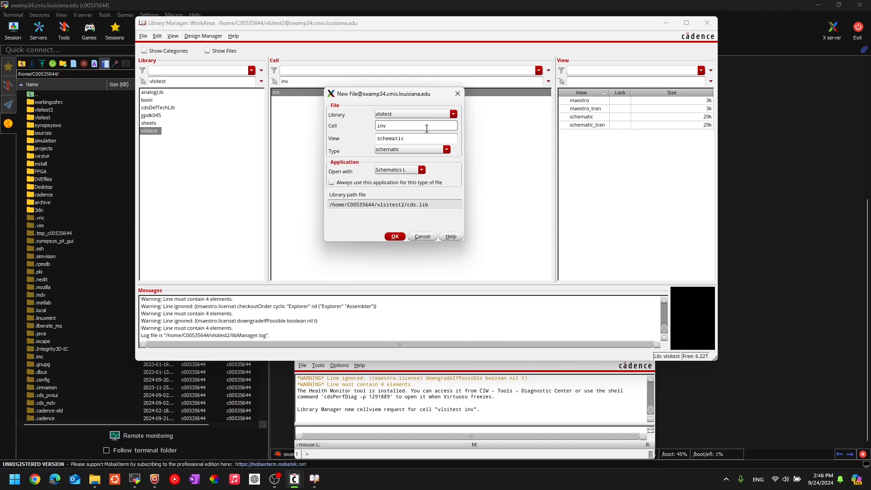
{"action": "type", "text": "x1"}
{"action": "key", "text": "BackSpace"}
{"action": "key", "text": "BackSpace"}
{"action": "double_click", "coordinate": [419, 124]}
{"action": "left_click", "coordinate": [417, 137]}
{"action": "left_click", "coordinate": [395, 236]}
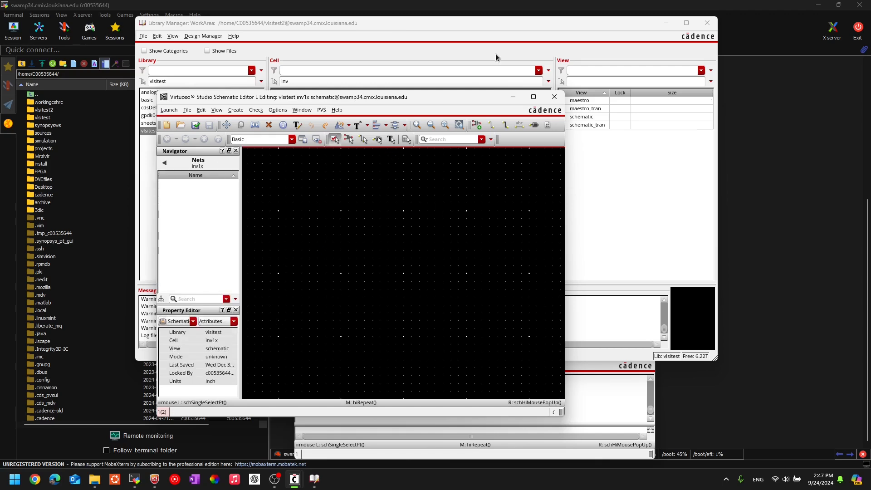
Maximize the schematic editor and place a gpdk045 nmos1v transistor.
{"action": "mouse_move", "coordinate": [533, 96]}
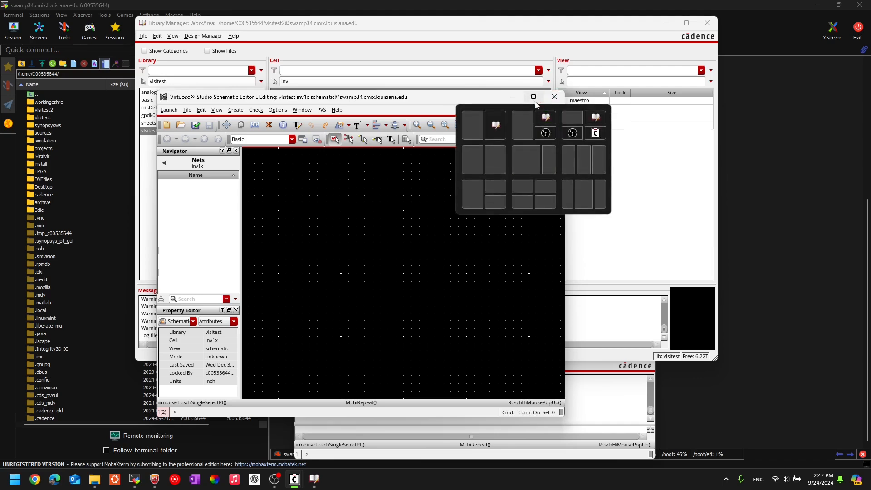
{"action": "left_click", "coordinate": [527, 174]}
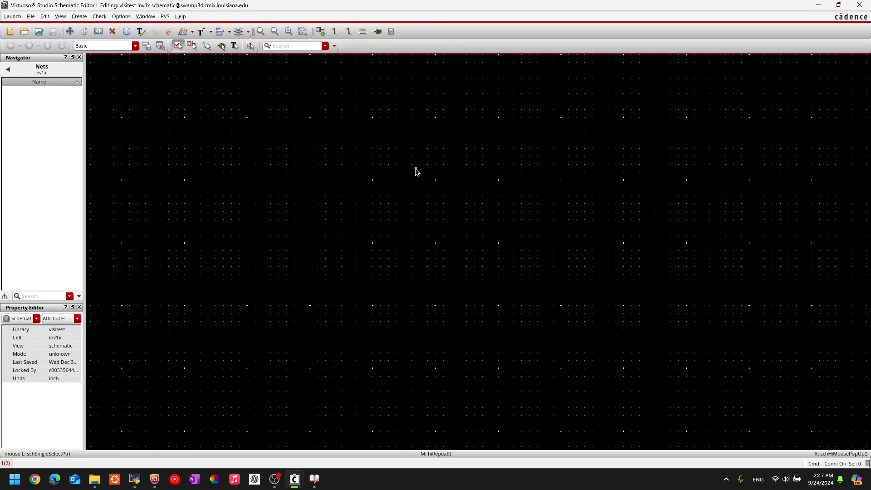
{"action": "key", "text": "i"}
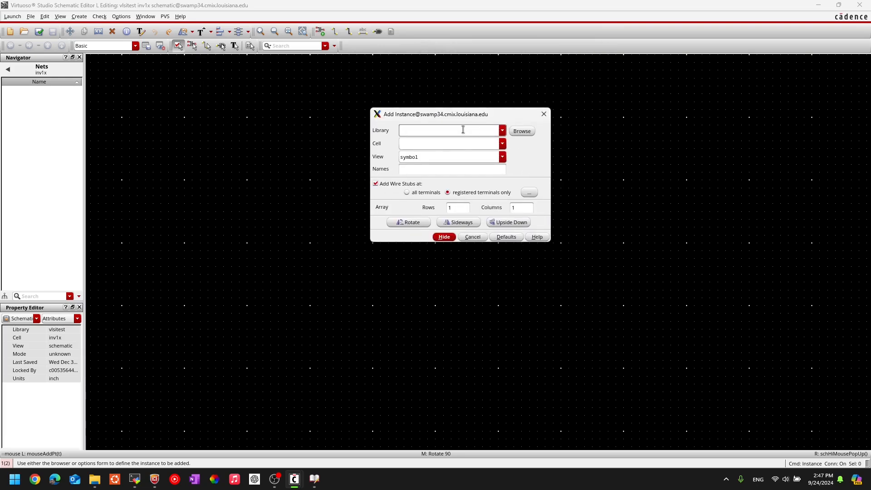
{"action": "left_click", "coordinate": [502, 134]}
{"action": "left_click", "coordinate": [437, 130]}
{"action": "left_click", "coordinate": [502, 130]}
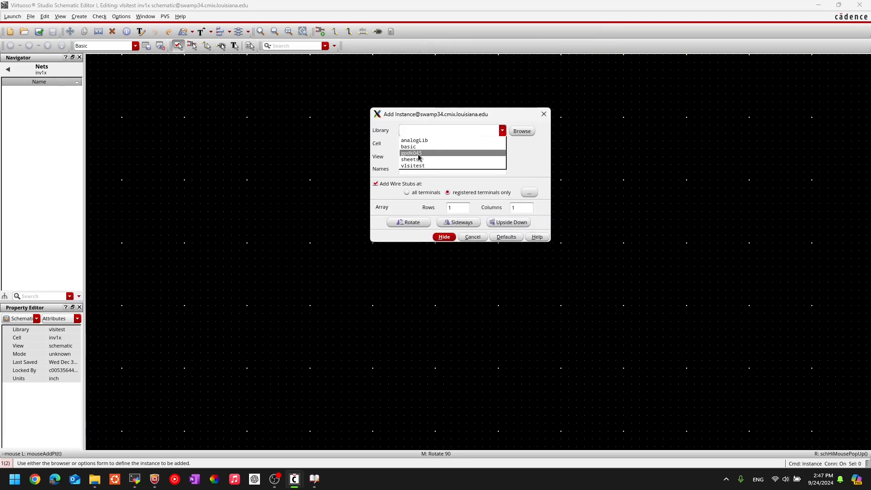
{"action": "left_click", "coordinate": [420, 157]}
{"action": "left_click", "coordinate": [447, 140]}
{"action": "type", "text": "n"}
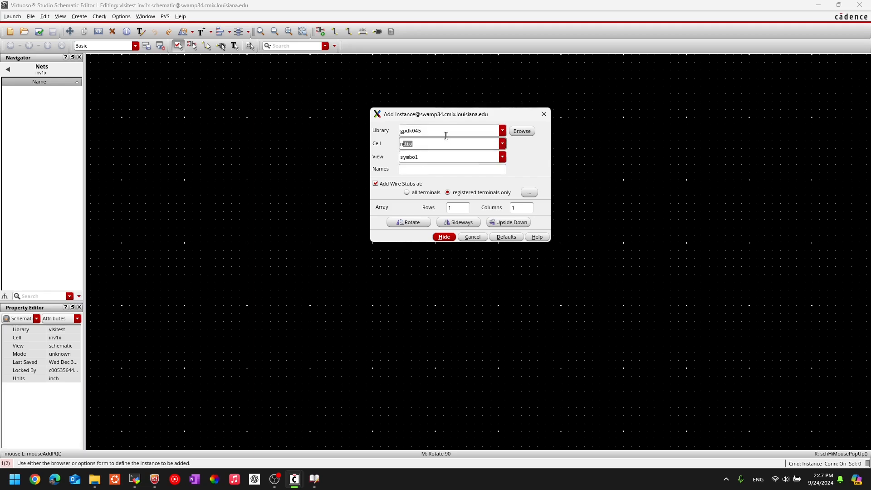
{"action": "type", "text": "mos1v"}
{"action": "key", "text": "Tab"}
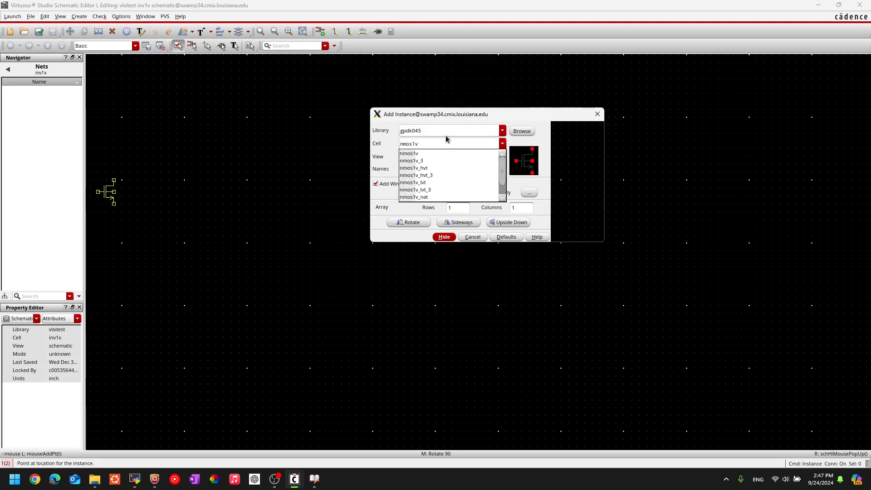
{"action": "left_click", "coordinate": [293, 235]}
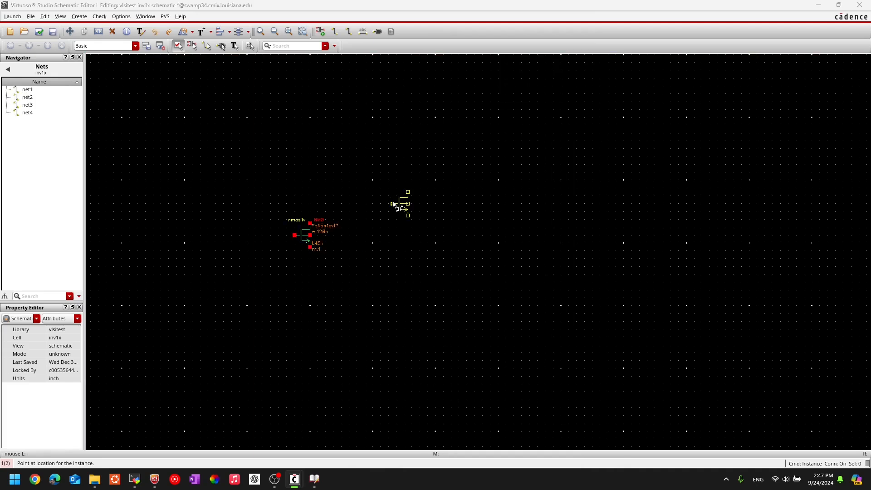
Place a gpdk045 pmos1v transistor above the nmos1v and center the view on both.
{"action": "double_click", "coordinate": [434, 144]}
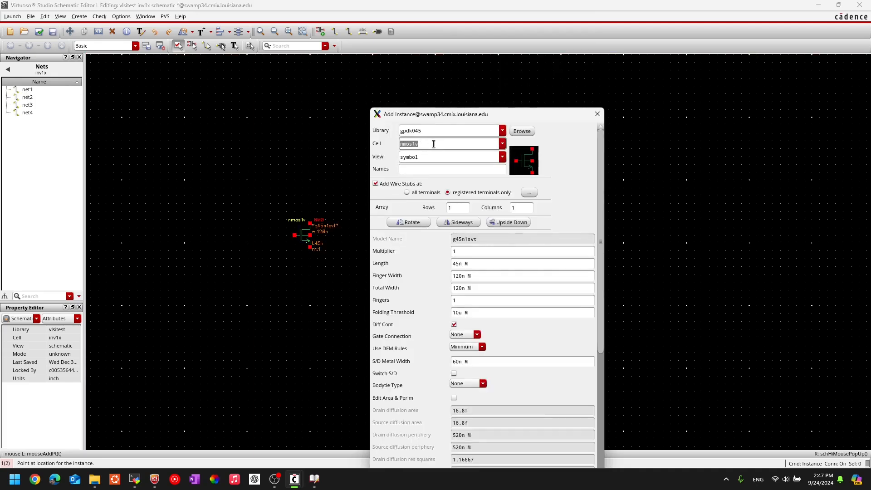
{"action": "type", "text": "pmos1v"}
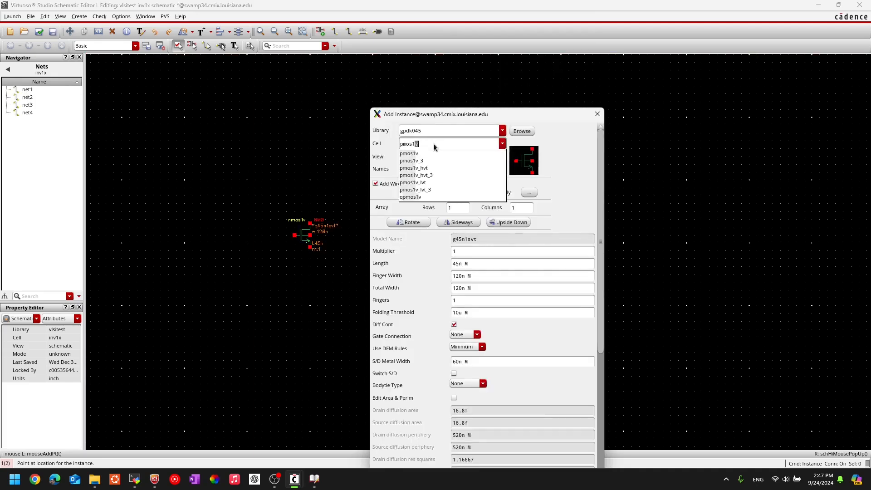
{"action": "key", "text": "Tab"}
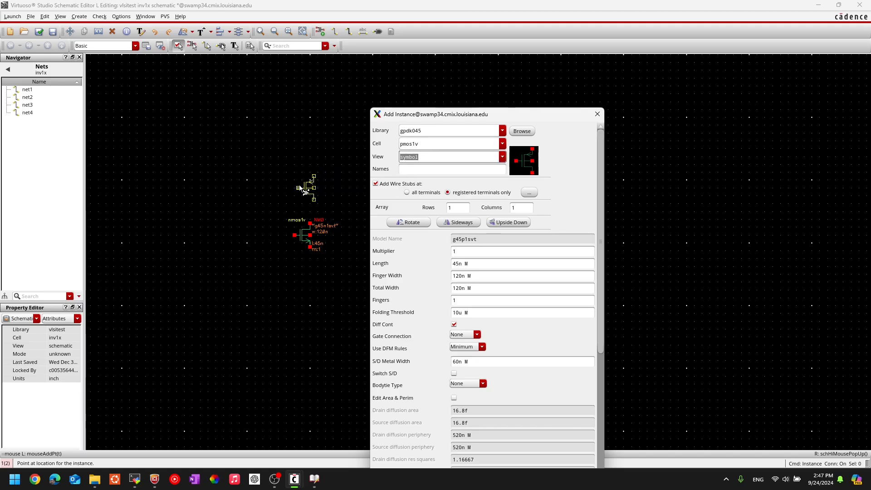
{"action": "left_click", "coordinate": [298, 184]}
{"action": "key", "text": "Escape"}
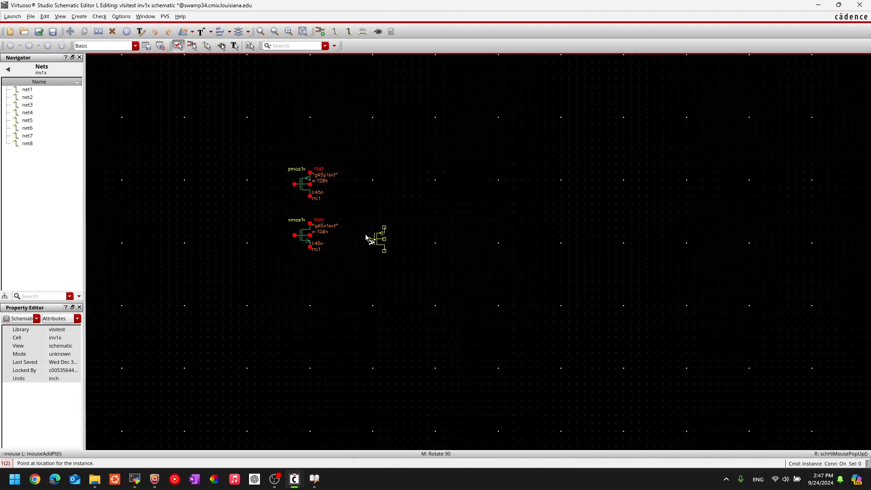
{"action": "scroll", "coordinate": [274, 192], "scroll_direction": "up", "scroll_amount": 1}
{"action": "middle_click_drag", "start_coordinate": [274, 192], "coordinate": [361, 222]}
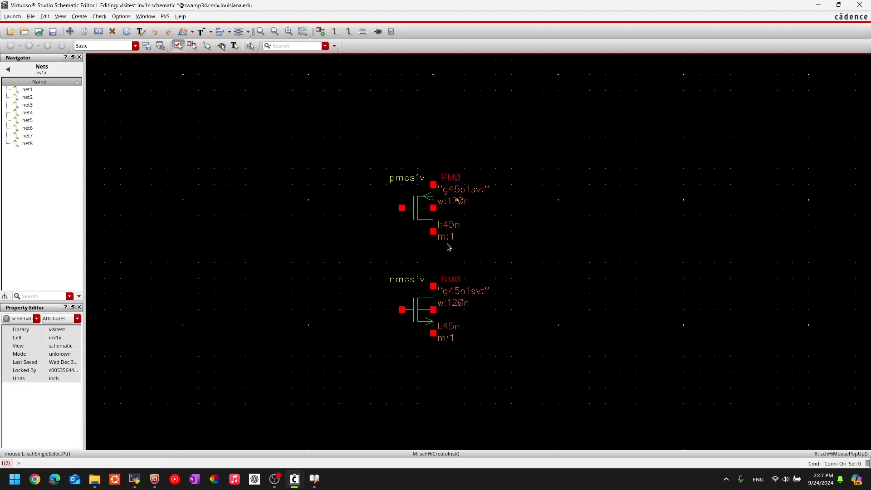
Wire PM0's drain to NM0, join the two gates, and draw a supply wire above PM0.
{"action": "key", "text": "w"}
{"action": "left_click", "coordinate": [433, 232]}
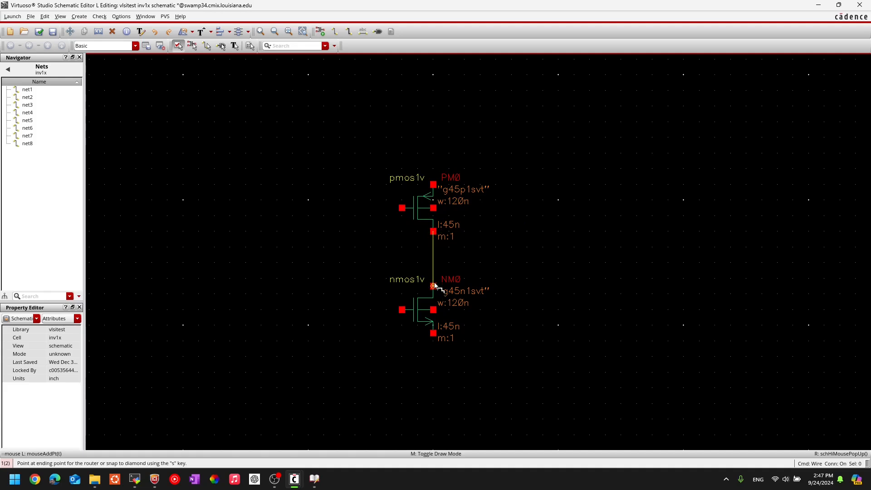
{"action": "left_click", "coordinate": [433, 286]}
{"action": "left_click", "coordinate": [401, 208]}
{"action": "left_click", "coordinate": [402, 309]}
{"action": "left_click", "coordinate": [433, 184]}
{"action": "left_click", "coordinate": [433, 132]}
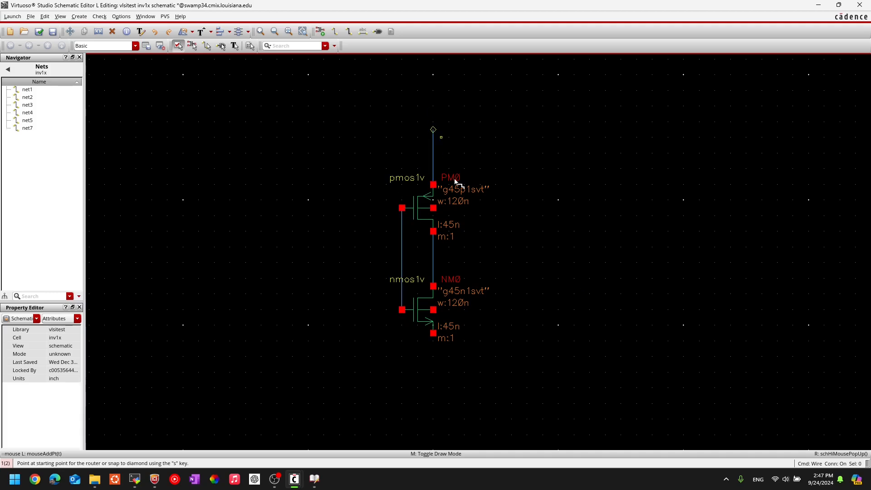
Copy the supply wire above PM0 to below NM0.
{"action": "key", "text": "c"}
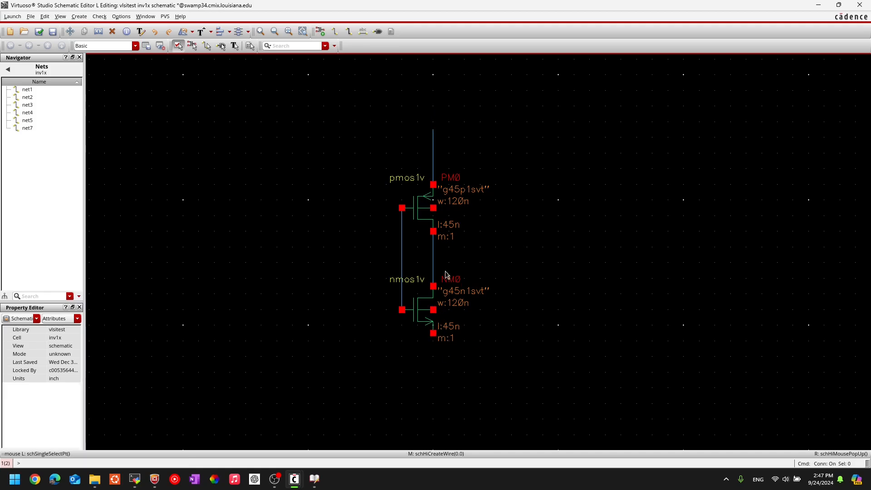
{"action": "left_click", "coordinate": [433, 156]}
{"action": "left_click", "coordinate": [433, 358]}
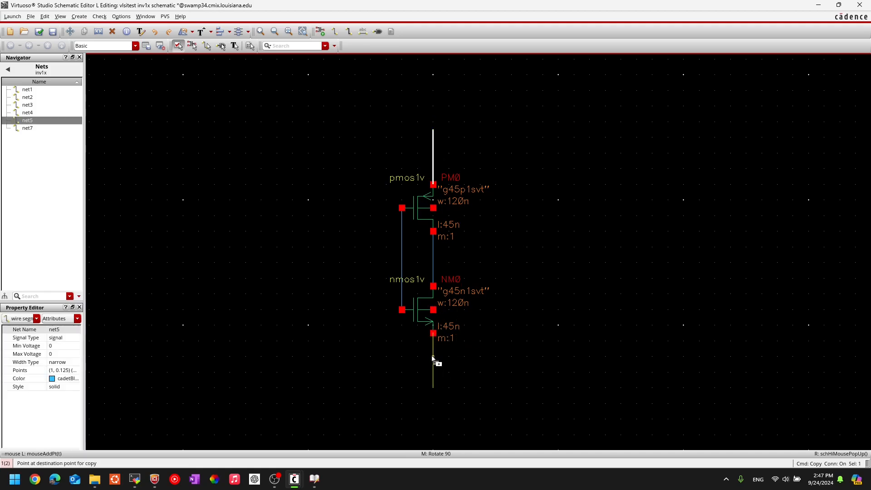
{"action": "key", "text": "Escape"}
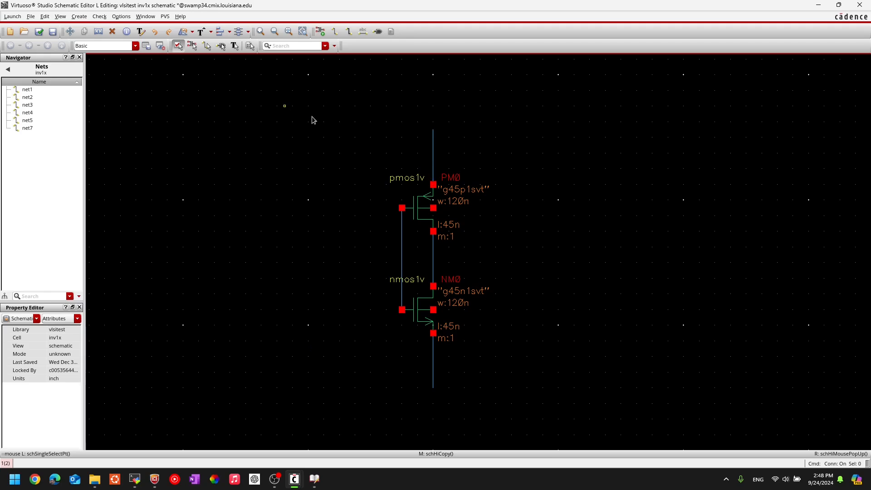
{"action": "key", "text": "l"}
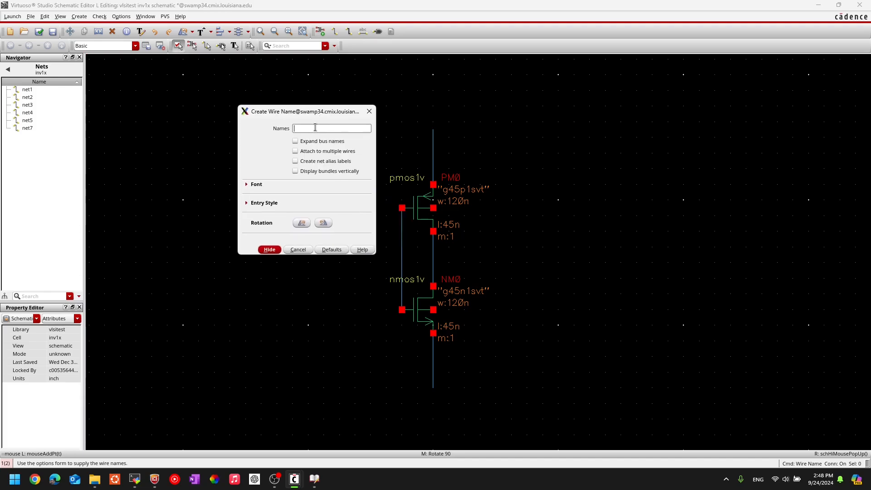
Label the gate wire in, the output wire out, the top wire vdd and the bottom wire gnd!
{"action": "type", "text": "in out vdd gnd!"}
{"action": "key", "text": "Return"}
{"action": "middle_click", "coordinate": [388, 250]}
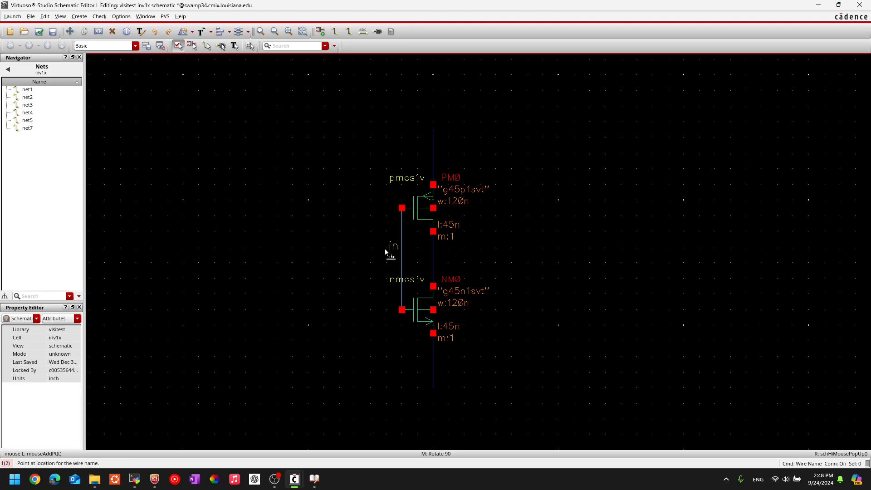
{"action": "left_click", "coordinate": [402, 257]}
{"action": "left_click", "coordinate": [436, 257]}
{"action": "middle_click", "coordinate": [427, 153]}
{"action": "left_click", "coordinate": [428, 156]}
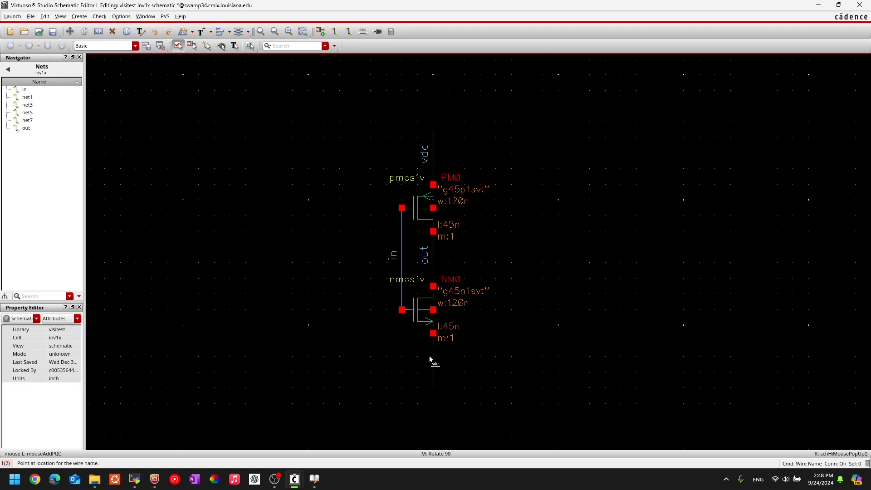
{"action": "left_click", "coordinate": [434, 359]}
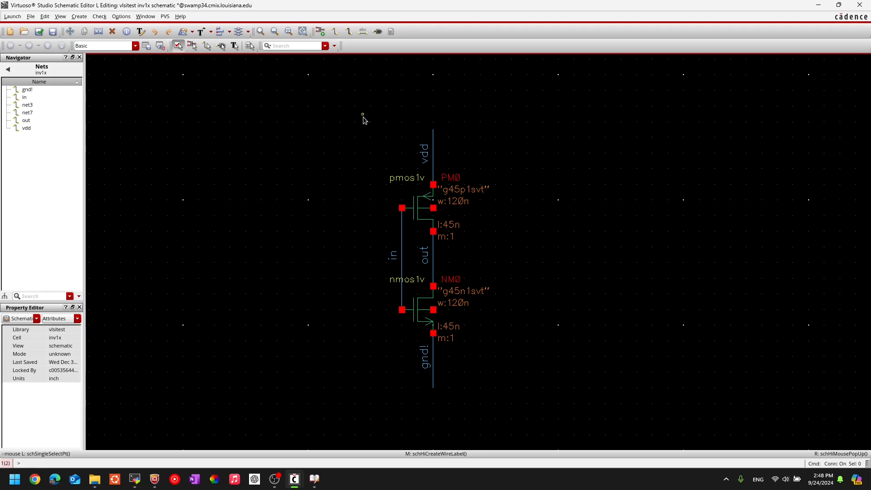
{"action": "key", "text": "p"}
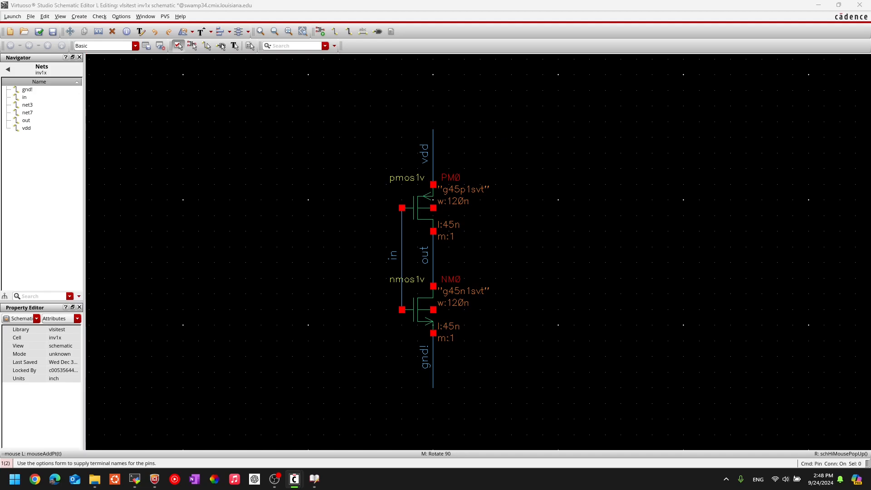
Place an input pin named in, signal type signal, to the left of the gates.
{"action": "left_click_drag", "start_coordinate": [217, 80], "coordinate": [321, 138]}
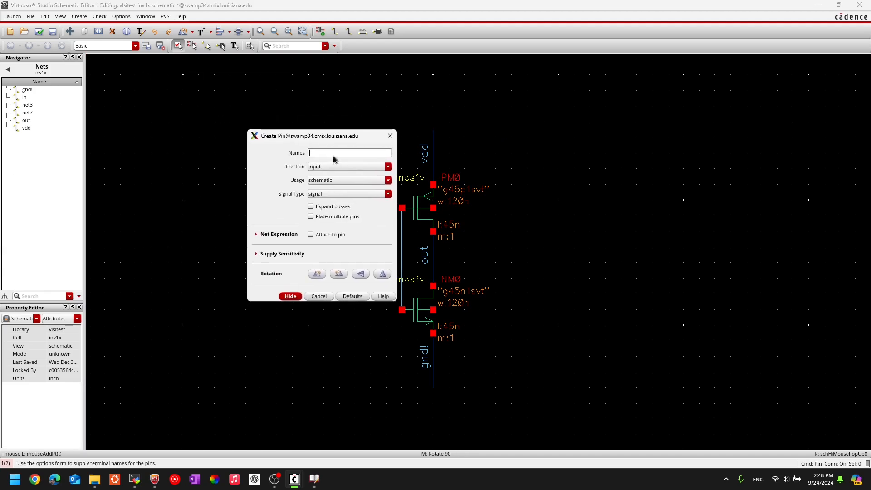
{"action": "left_click", "coordinate": [386, 155]}
{"action": "left_click", "coordinate": [317, 196]}
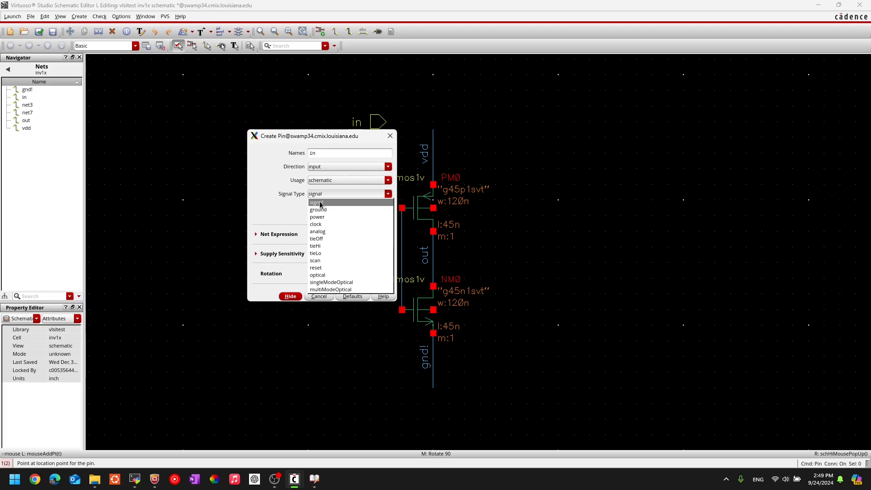
{"action": "left_click", "coordinate": [317, 203]}
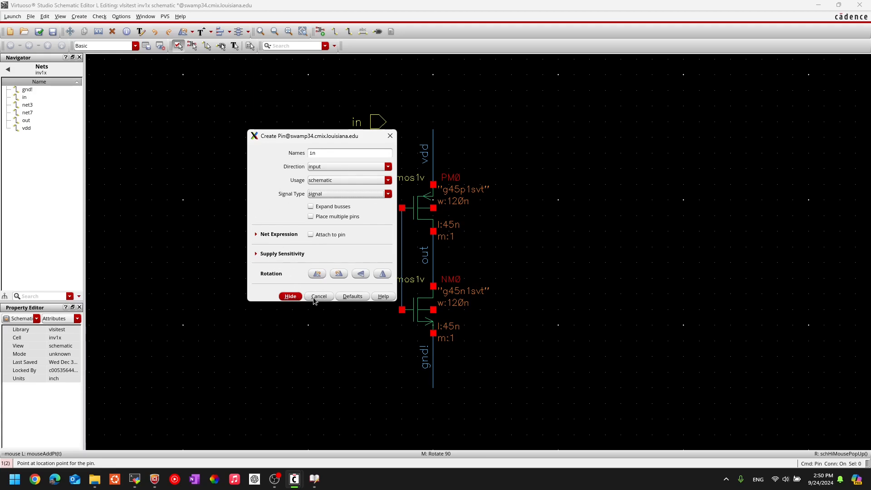
{"action": "left_click", "coordinate": [290, 296]}
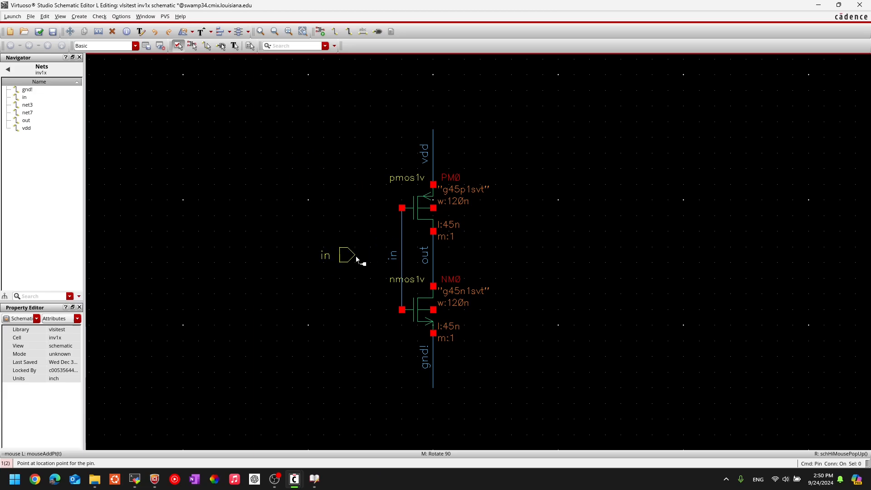
{"action": "left_click", "coordinate": [356, 257]}
{"action": "key", "text": "Escape"}
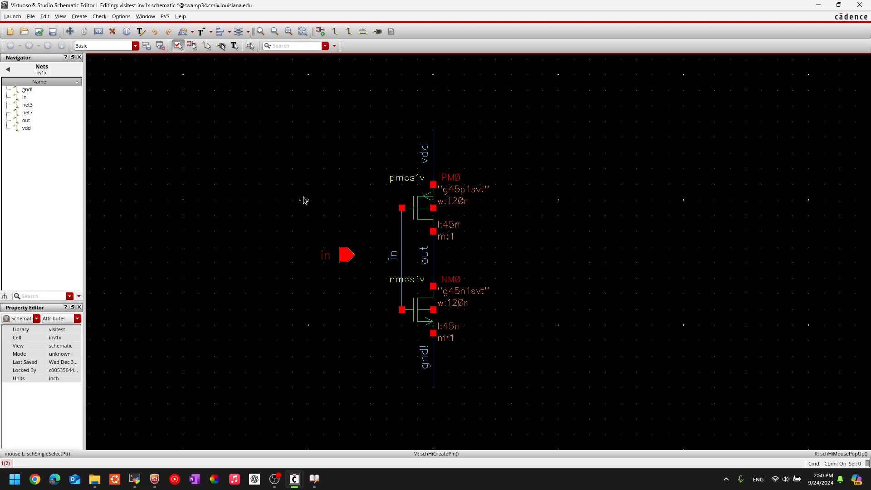
Add an output pin named out, signal type signal, to the right of the inverter.
{"action": "key", "text": "p"}
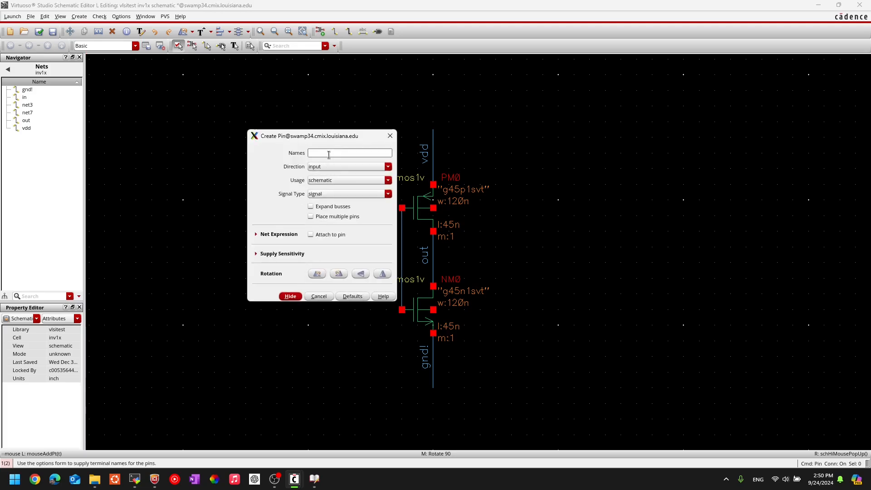
{"action": "type", "text": "out"}
{"action": "left_click", "coordinate": [373, 167]}
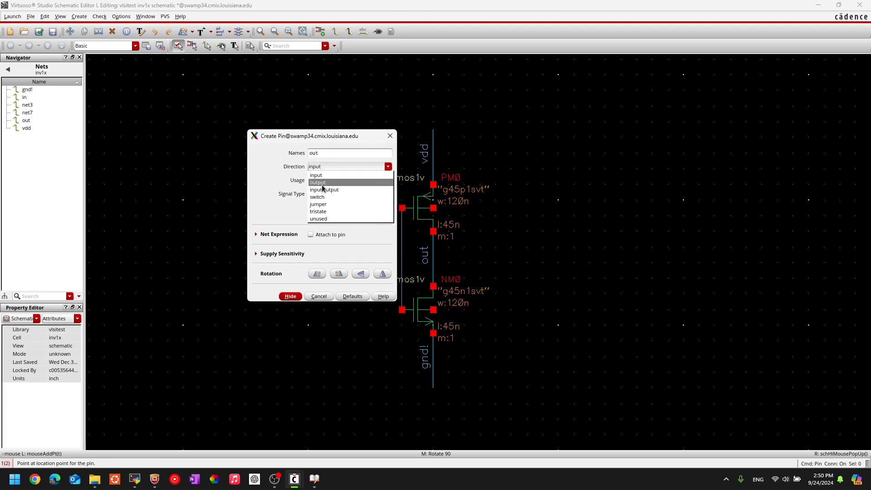
{"action": "left_click", "coordinate": [322, 183]}
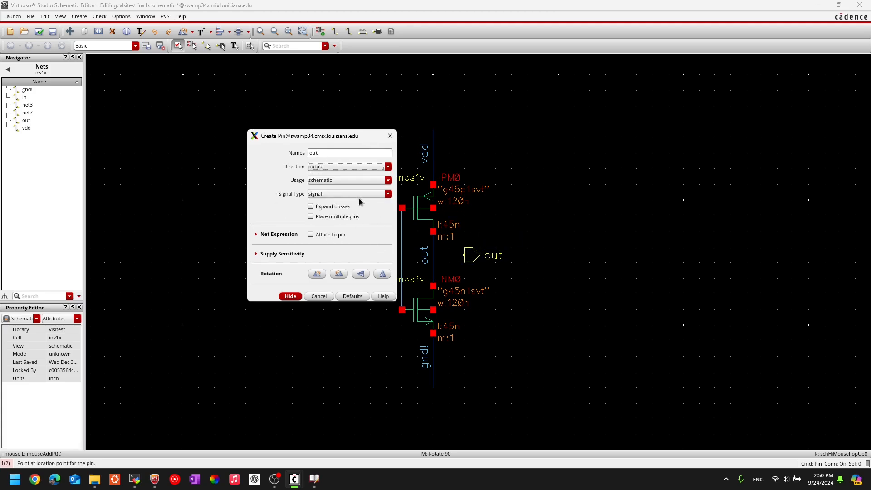
{"action": "left_click", "coordinate": [319, 195]}
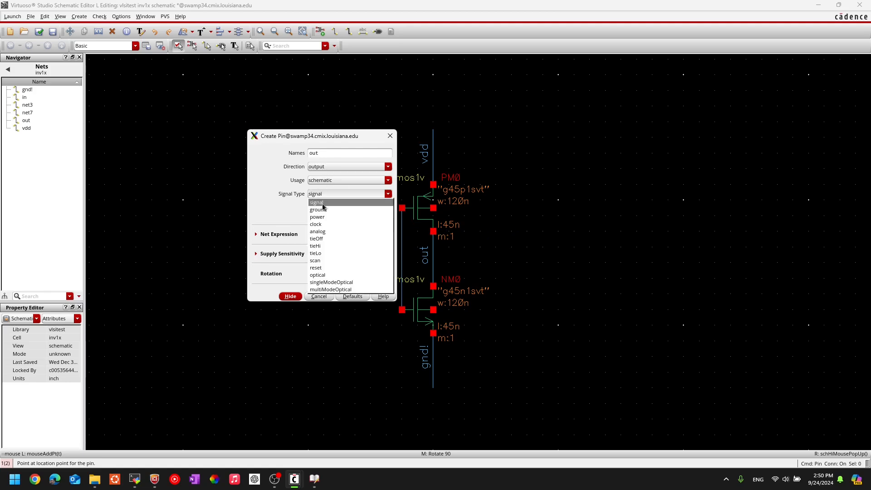
{"action": "left_click", "coordinate": [323, 204]}
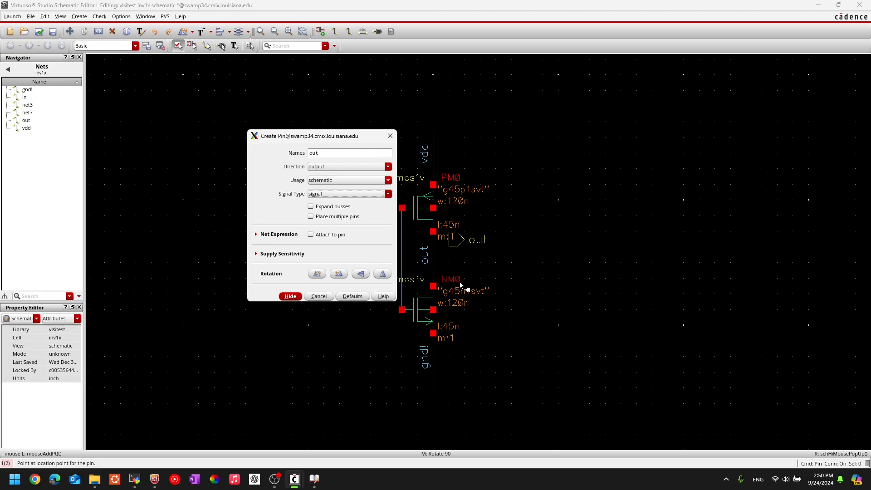
{"action": "left_click", "coordinate": [290, 297]}
{"action": "left_click", "coordinate": [489, 268]}
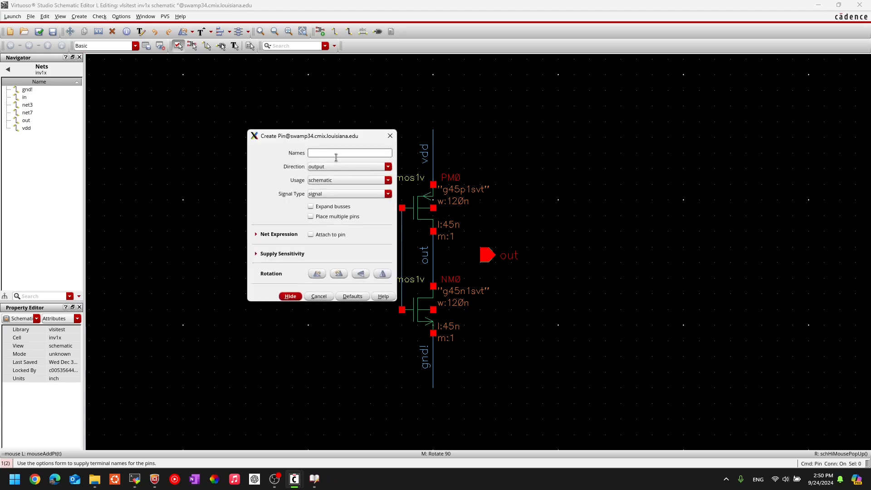
Set up the next pin as vdd with inputOutput direction and power signal type.
{"action": "left_click", "coordinate": [323, 180]}
{"action": "left_click", "coordinate": [323, 182]}
{"action": "left_click", "coordinate": [347, 167]}
{"action": "left_click", "coordinate": [325, 190]}
{"action": "type", "text": "vdd"}
{"action": "double_click", "coordinate": [315, 153]}
{"action": "left_click", "coordinate": [336, 155]}
{"action": "key", "text": "Tab"}
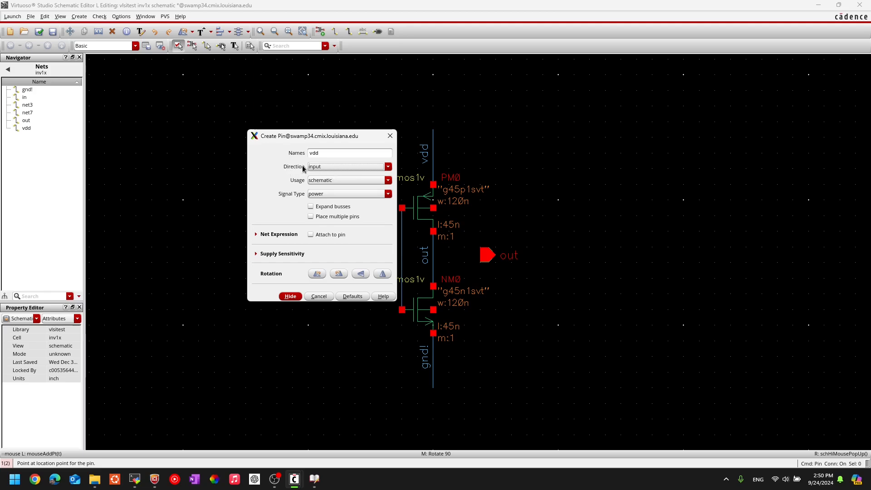
Place the inputOutput vdd pin above the PMOS, then check and save the schematic.
{"action": "left_click", "coordinate": [333, 167]}
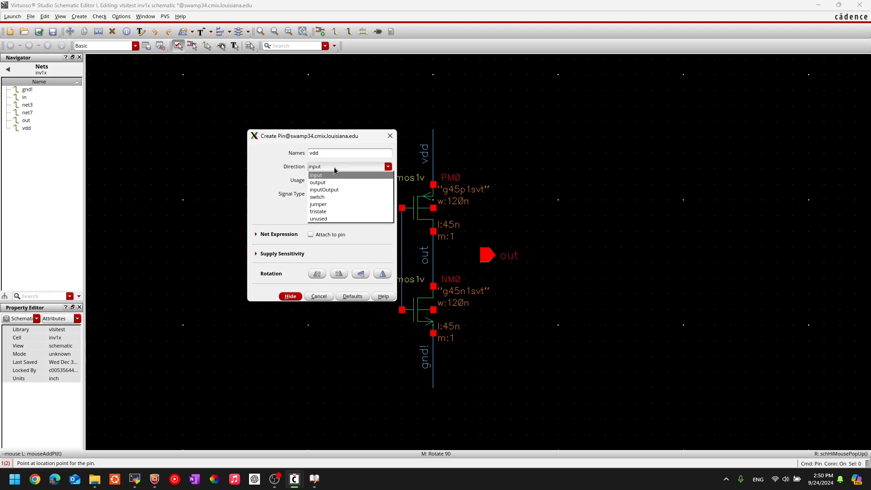
{"action": "left_click", "coordinate": [328, 189]}
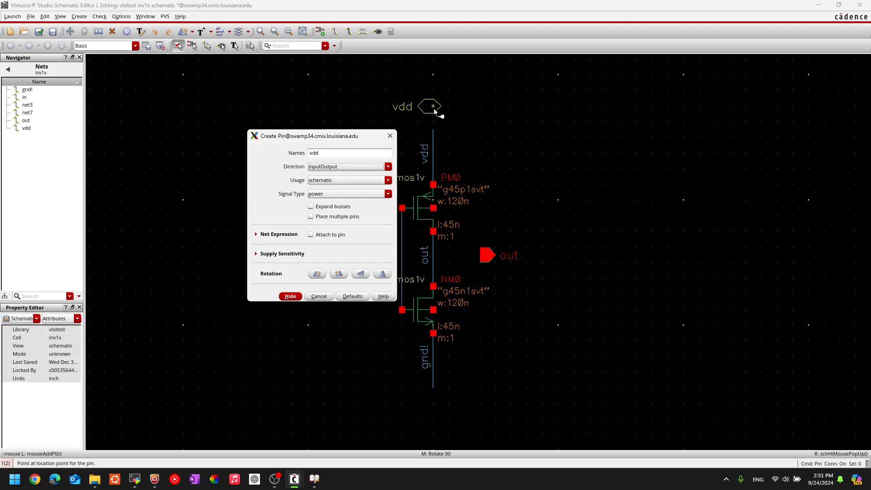
{"action": "left_click", "coordinate": [431, 110]}
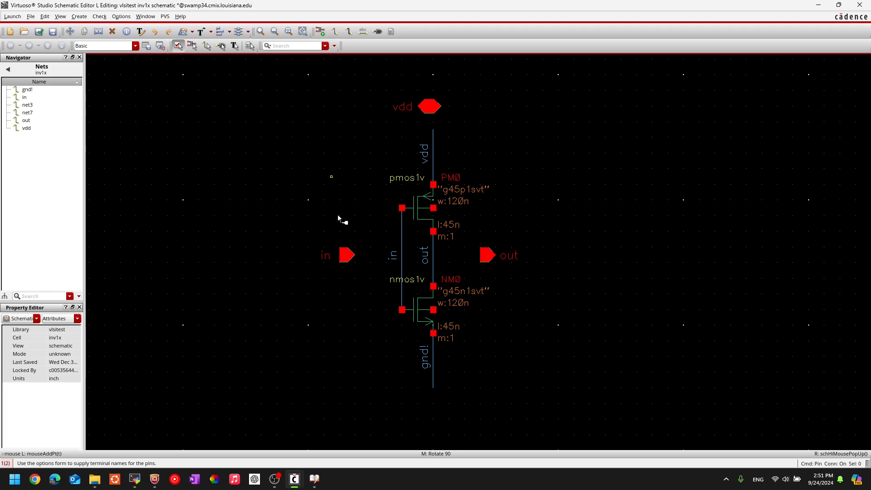
{"action": "key", "text": "Escape"}
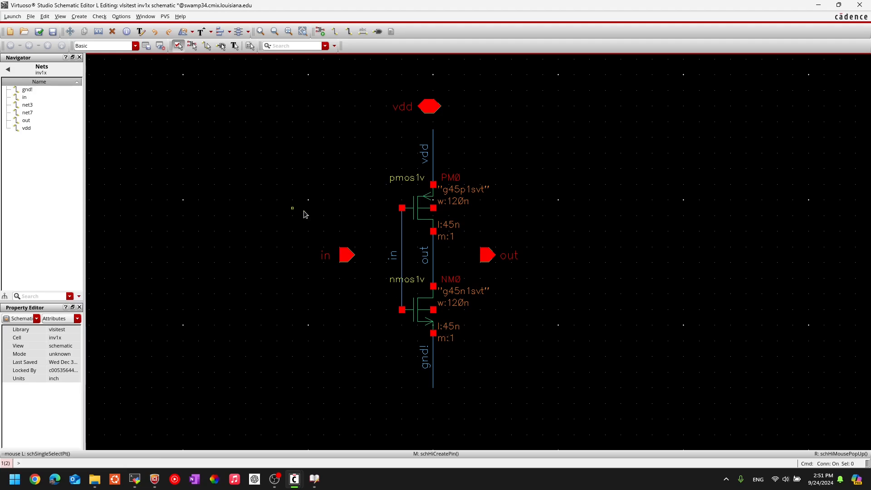
{"action": "left_click", "coordinate": [40, 32]}
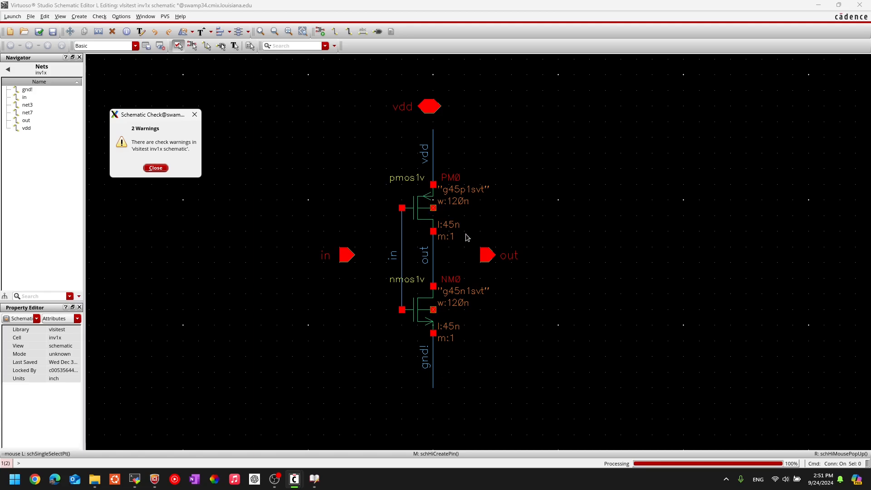
Close the Schematic Check report listing 2 warnings.
{"action": "left_click", "coordinate": [147, 169]}
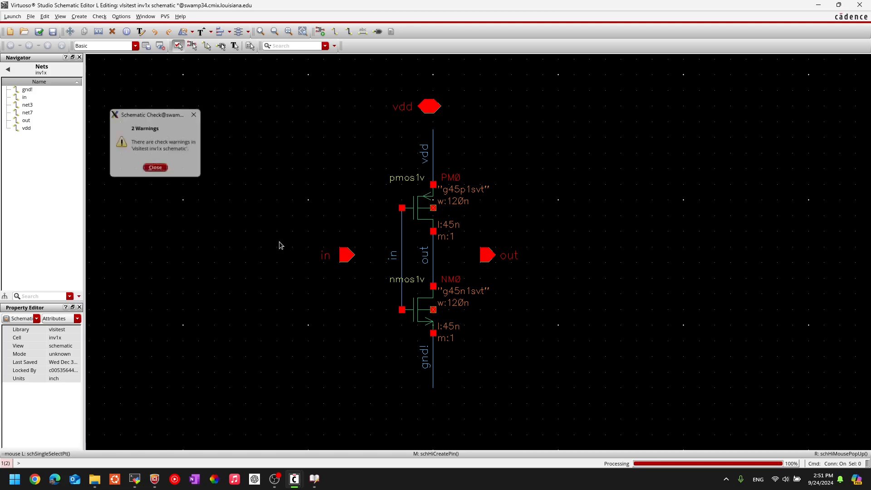
Draw a short wire stub extending right from PM0's body terminal.
{"action": "key", "text": "w"}
{"action": "left_click", "coordinate": [433, 208]}
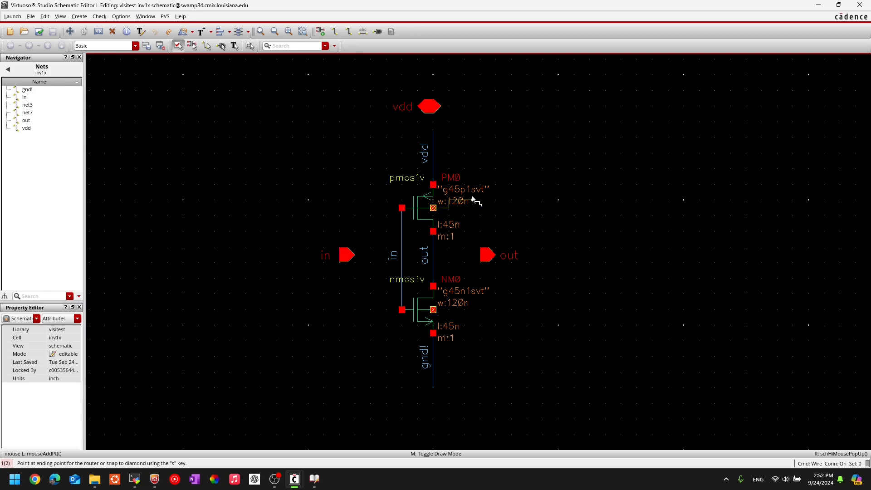
{"action": "key", "text": "Escape"}
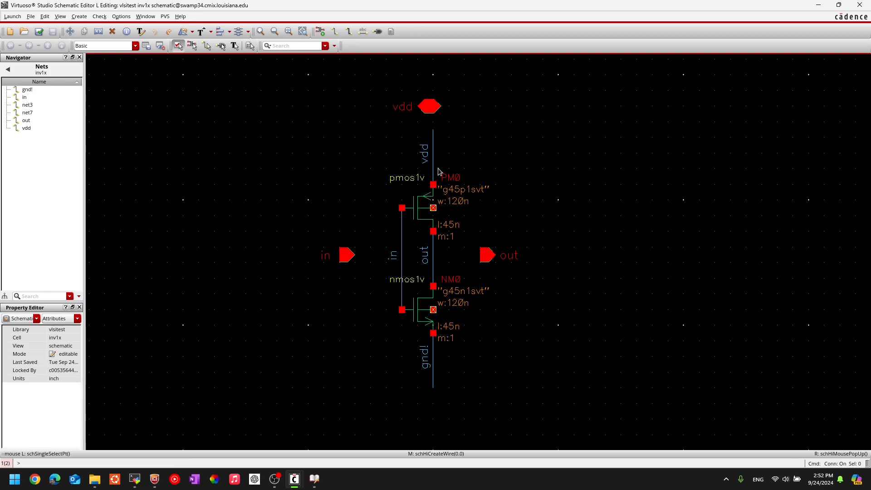
{"action": "key", "text": "c"}
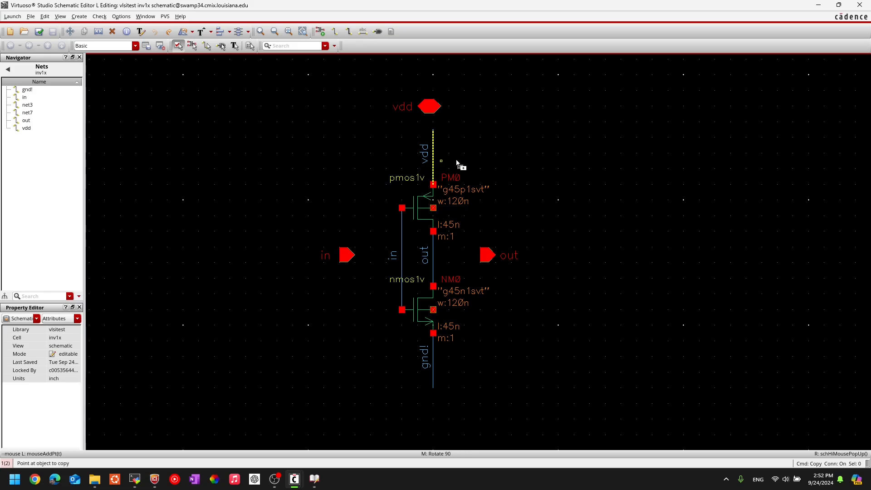
{"action": "left_click", "coordinate": [434, 164]}
{"action": "key", "text": "Escape"}
{"action": "key", "text": "w"}
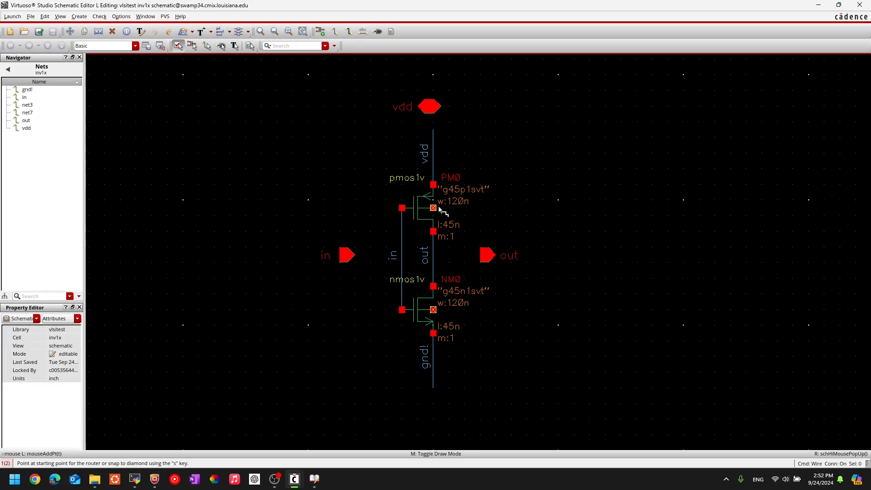
{"action": "left_click", "coordinate": [434, 209]}
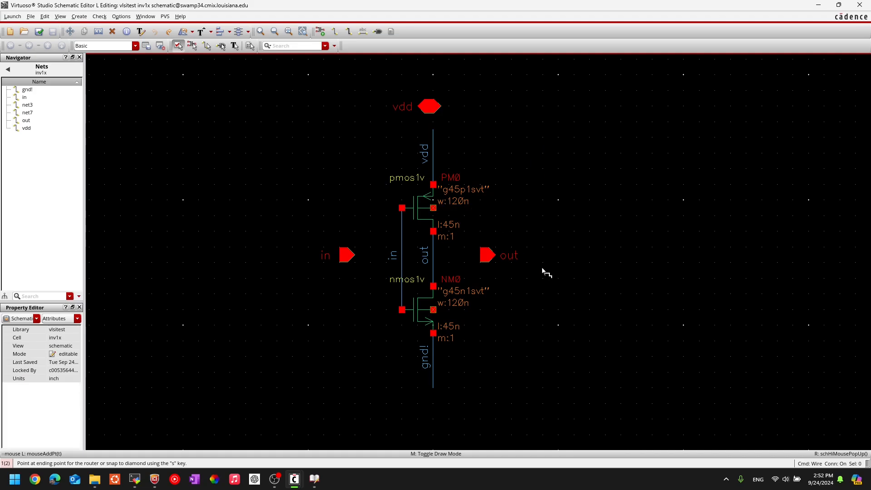
{"action": "key", "text": "Escape"}
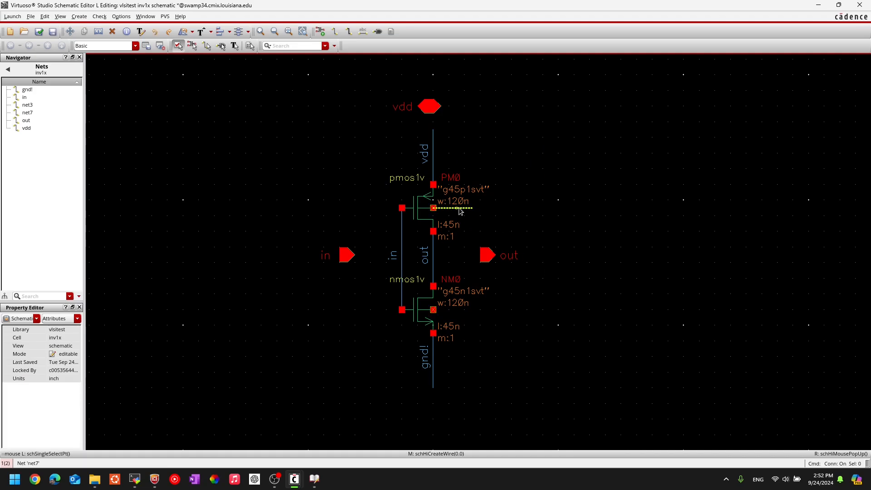
Copy the PM0 body stub onto NM0's body terminal.
{"action": "key", "text": "c"}
{"action": "left_click", "coordinate": [458, 208]}
{"action": "left_click", "coordinate": [456, 311]}
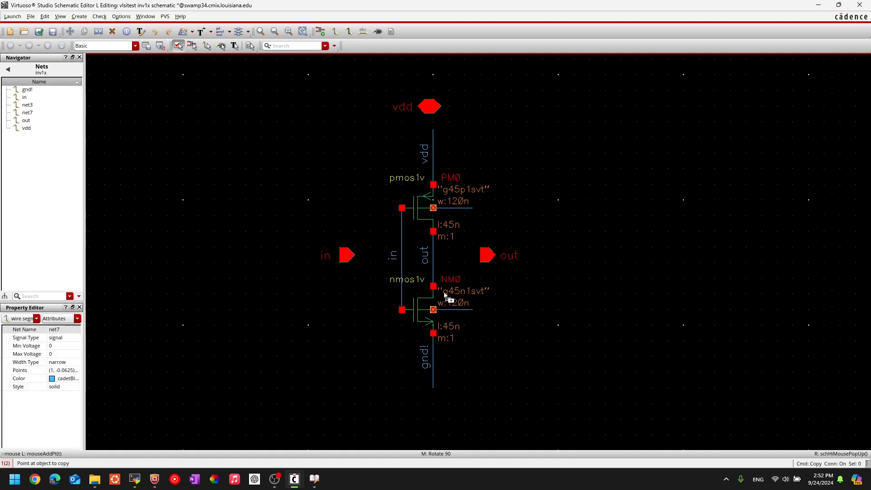
{"action": "key", "text": "Escape"}
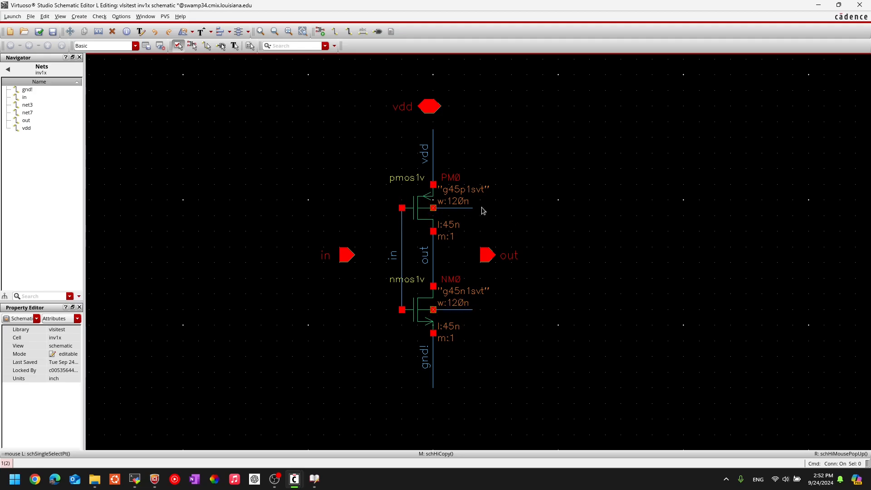
Label PM0's body stub vdd and NM0's body stub gnd!, then check and save.
{"action": "key", "text": "l"}
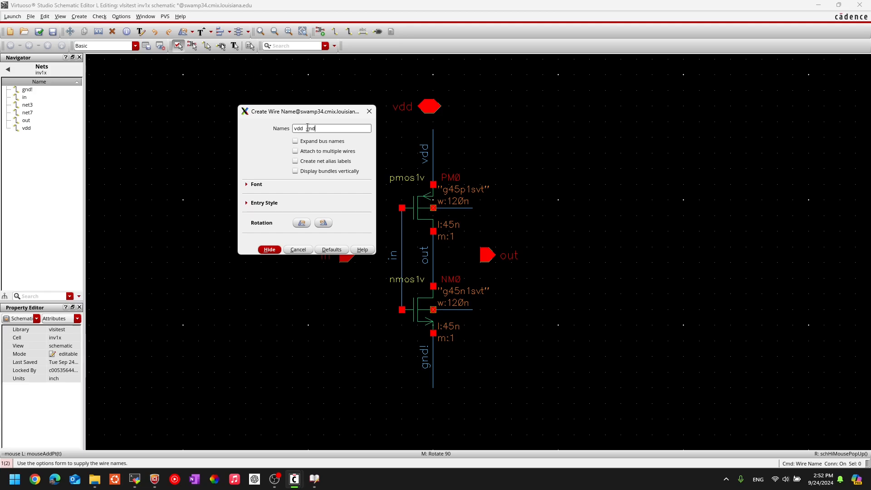
{"action": "key", "text": "Return"}
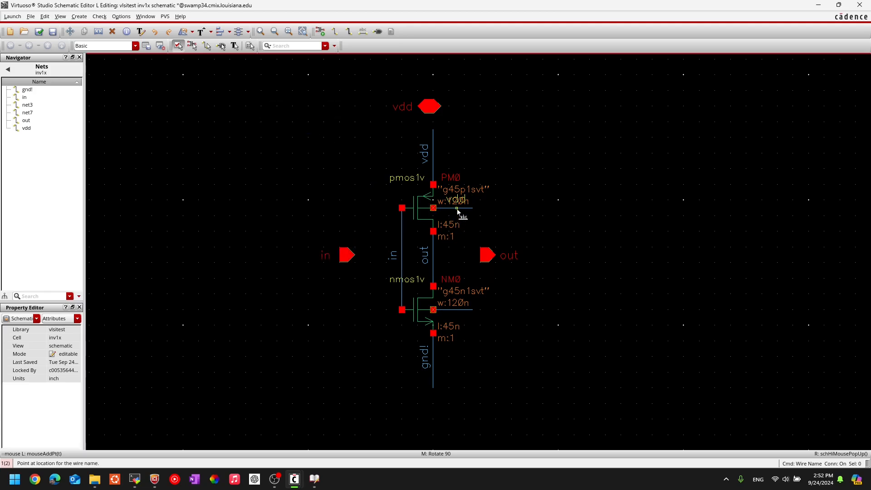
{"action": "left_click", "coordinate": [456, 309]}
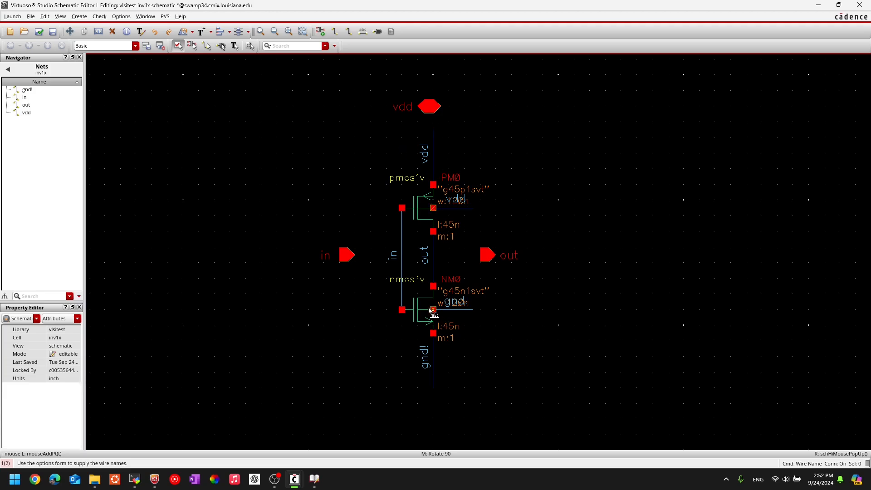
{"action": "key", "text": "Escape"}
{"action": "left_click", "coordinate": [39, 31]}
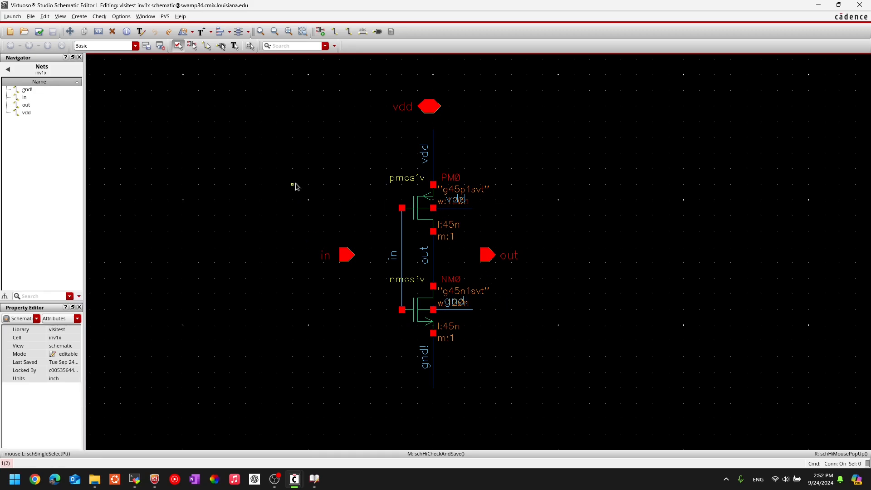
Wire the in pin to the gate line and the out pin to the drain line.
{"action": "key", "text": "w"}
{"action": "left_click", "coordinate": [352, 255]}
{"action": "left_click", "coordinate": [402, 255]}
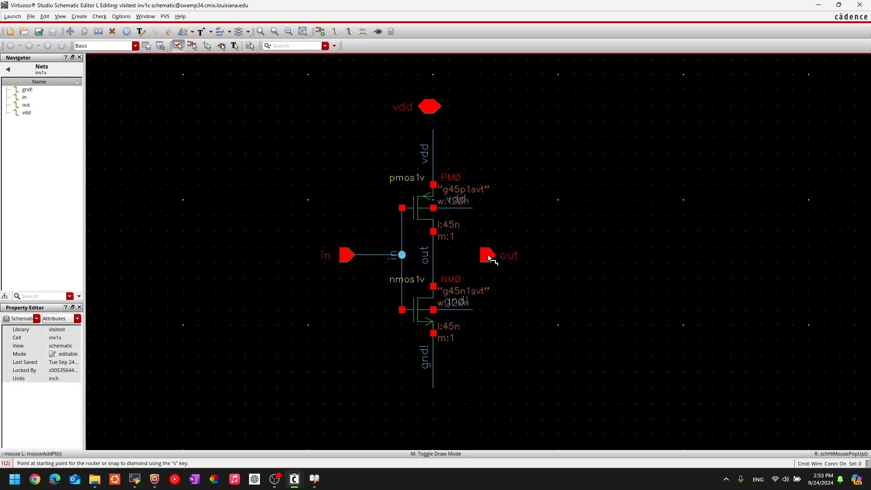
{"action": "left_click", "coordinate": [486, 255]}
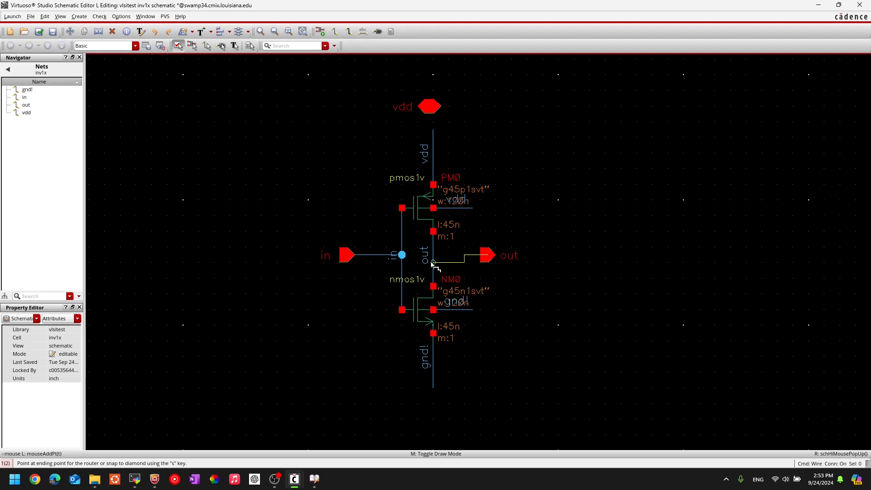
{"action": "left_click", "coordinate": [433, 255]}
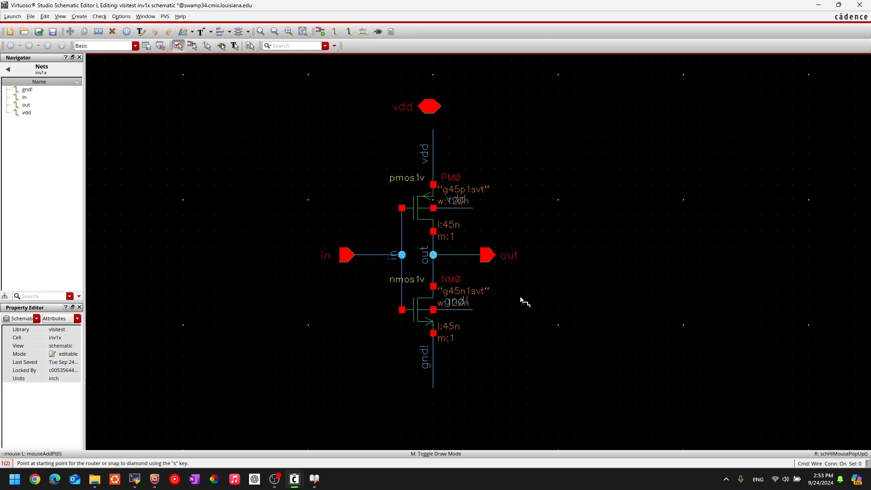
Join the vdd pin to the vdd supply line above PM0 and zoom to check it.
{"action": "left_click", "coordinate": [430, 109]}
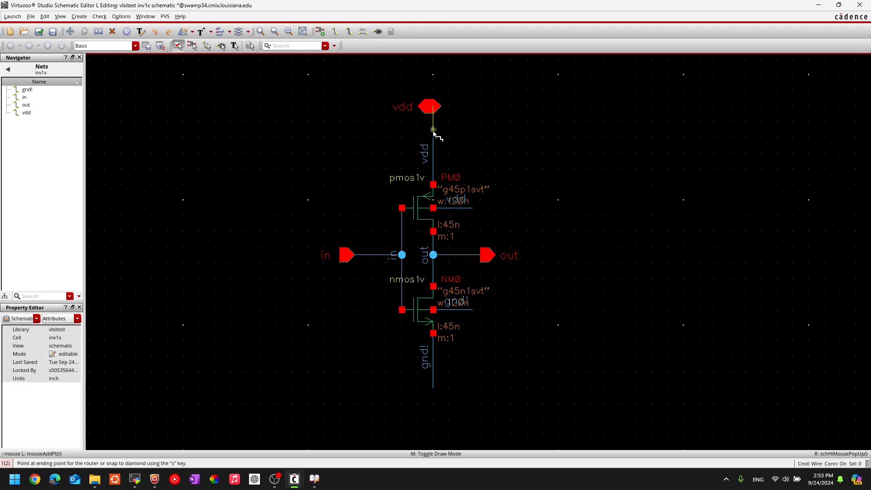
{"action": "left_click", "coordinate": [457, 136]}
{"action": "key", "text": "Escape"}
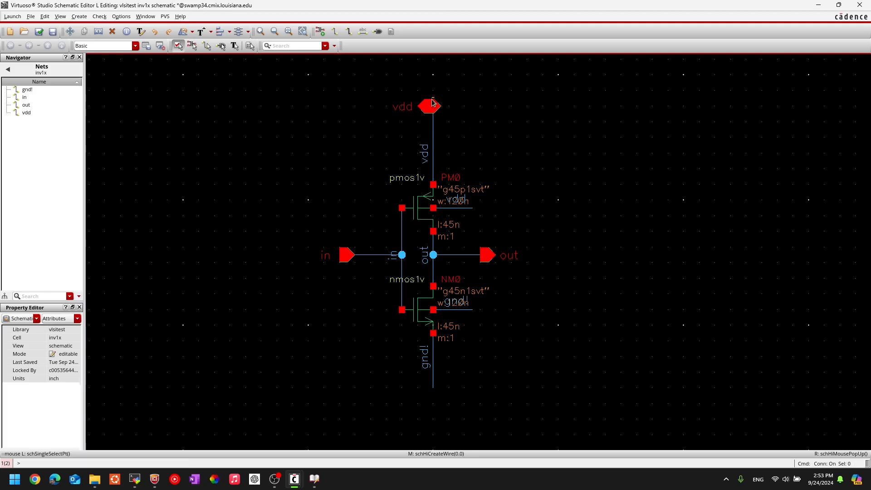
{"action": "scroll", "coordinate": [433, 98], "scroll_direction": "up", "scroll_amount": 2}
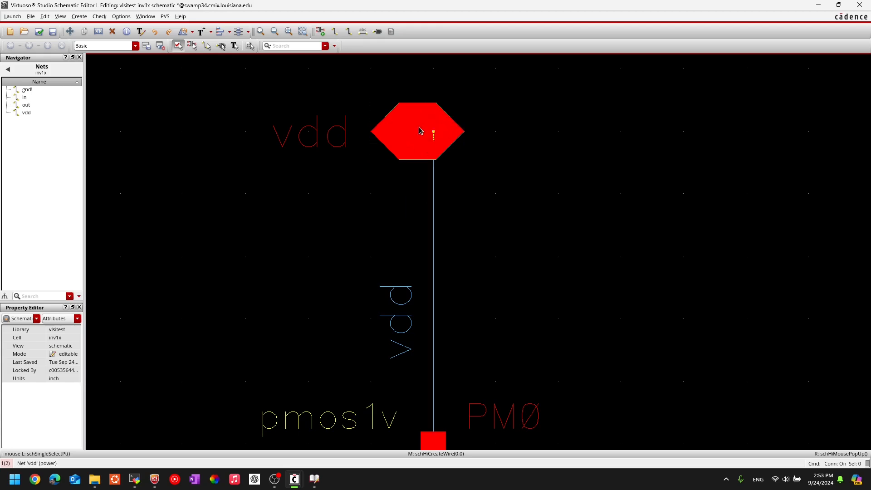
{"action": "scroll", "coordinate": [437, 169], "scroll_direction": "down", "scroll_amount": 3, "text": "ctrl"}
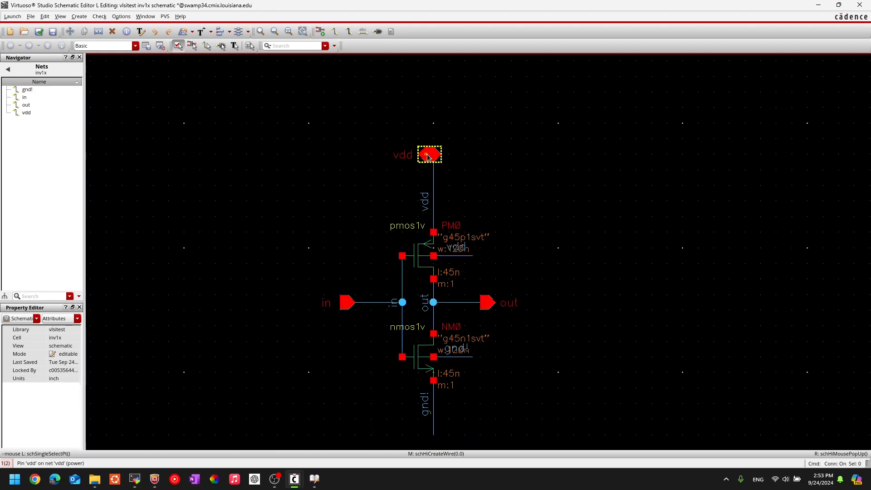
{"action": "key", "text": "s"}
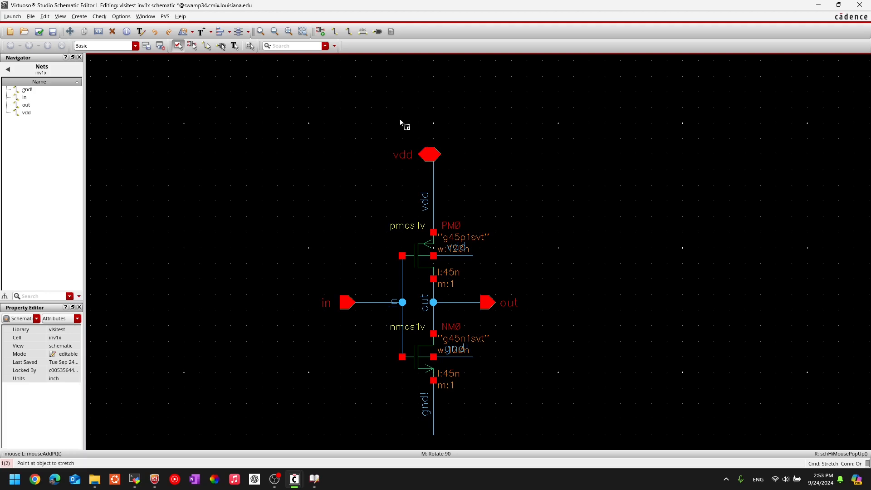
{"action": "left_click", "coordinate": [428, 156]}
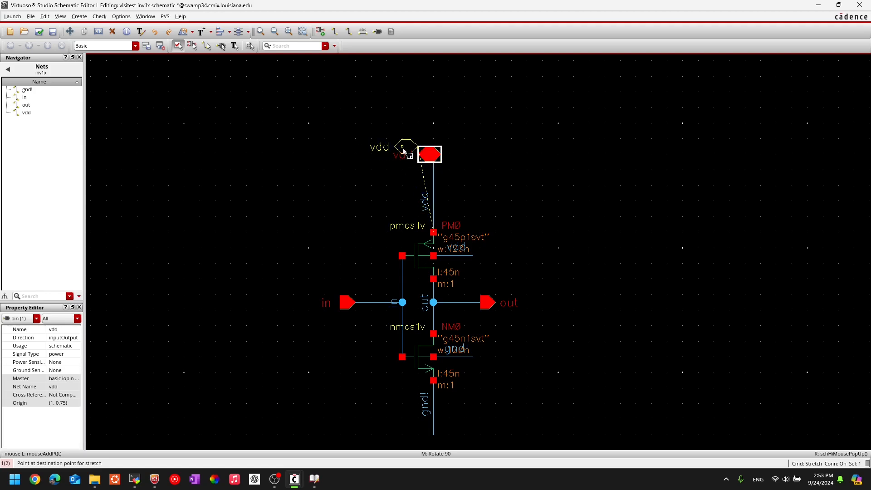
{"action": "key", "text": "Escape"}
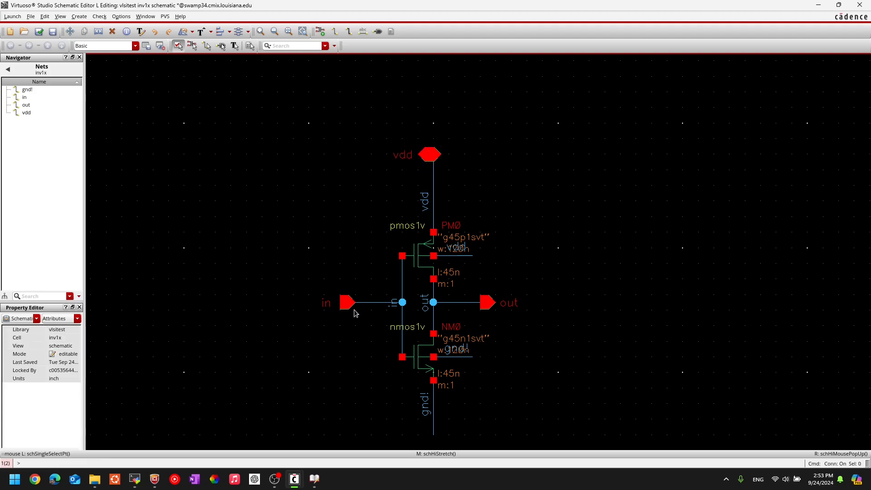
{"action": "scroll", "coordinate": [356, 332], "scroll_direction": "up", "scroll_amount": 1, "text": "ctrl"}
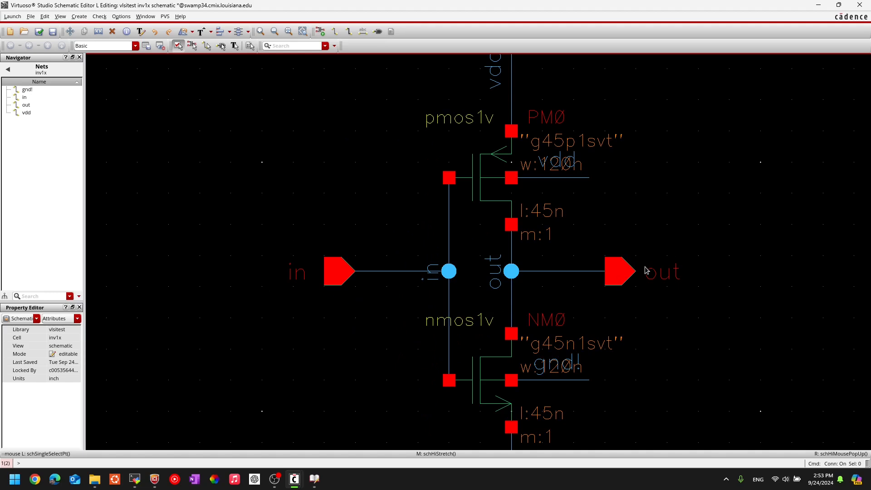
{"action": "key", "text": "s"}
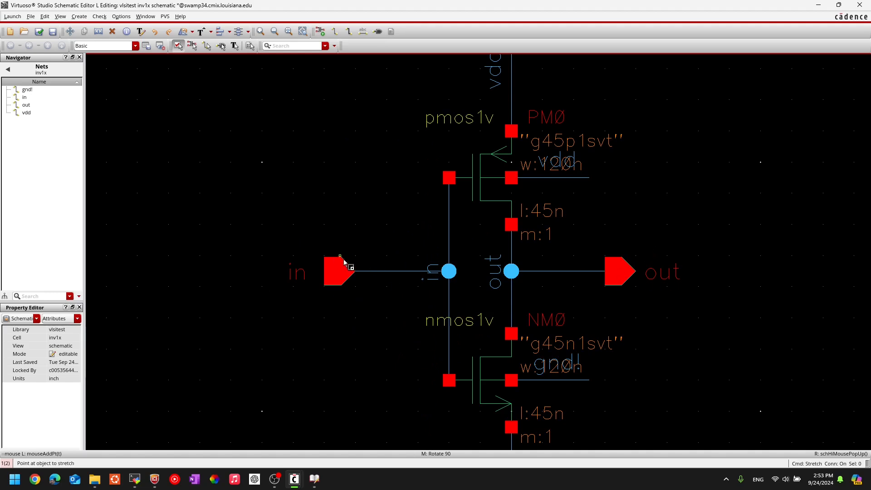
{"action": "left_click", "coordinate": [337, 284]}
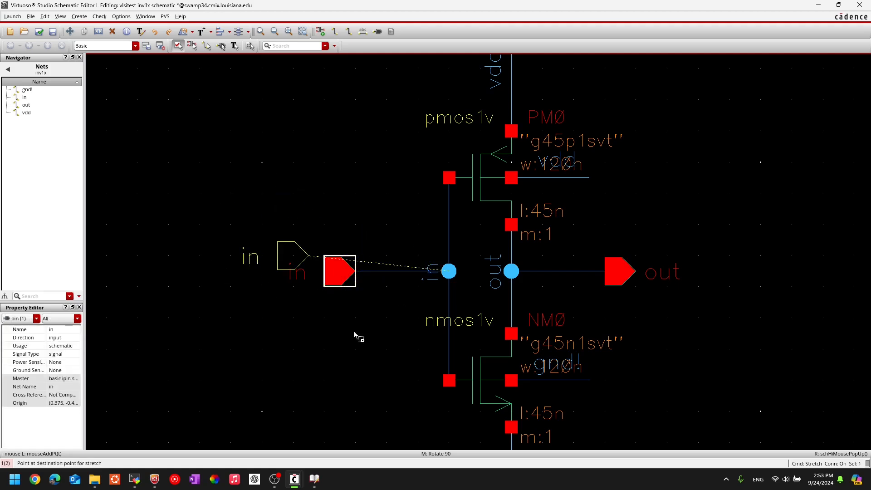
{"action": "key", "text": "Escape"}
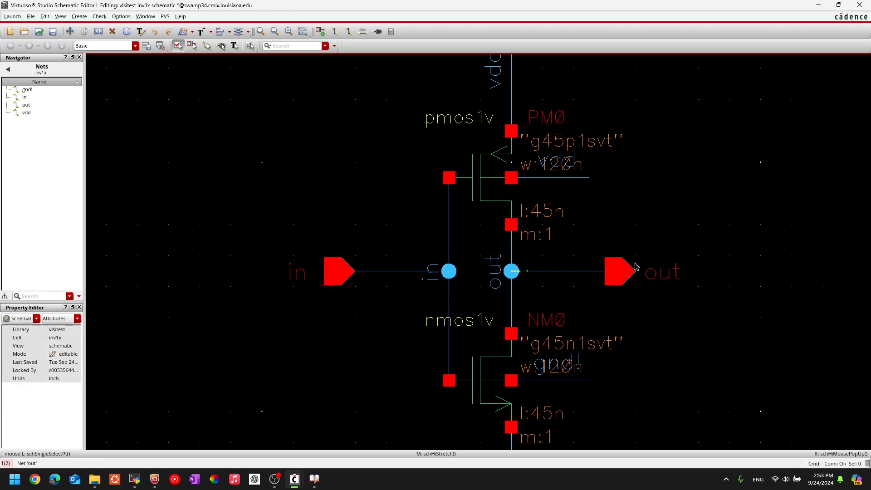
{"action": "key", "text": "s"}
{"action": "left_click", "coordinate": [618, 280]}
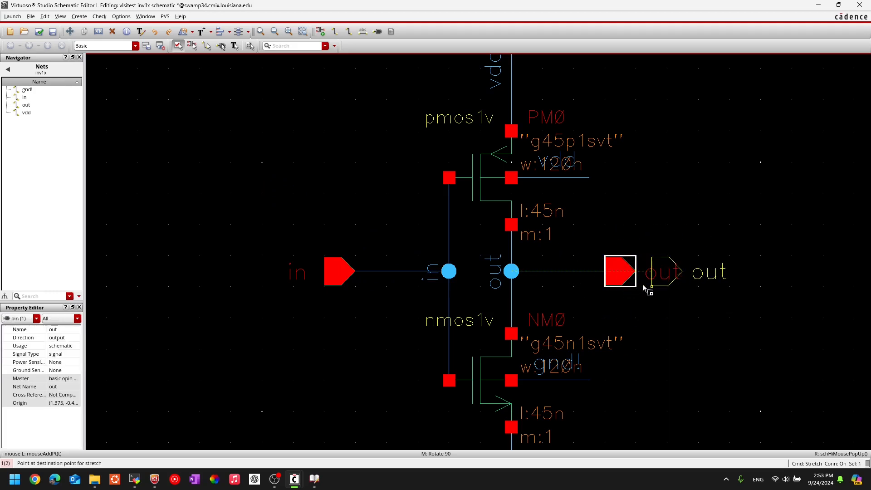
{"action": "key", "text": "Escape"}
{"action": "scroll", "coordinate": [371, 171], "scroll_direction": "down", "scroll_amount": 1}
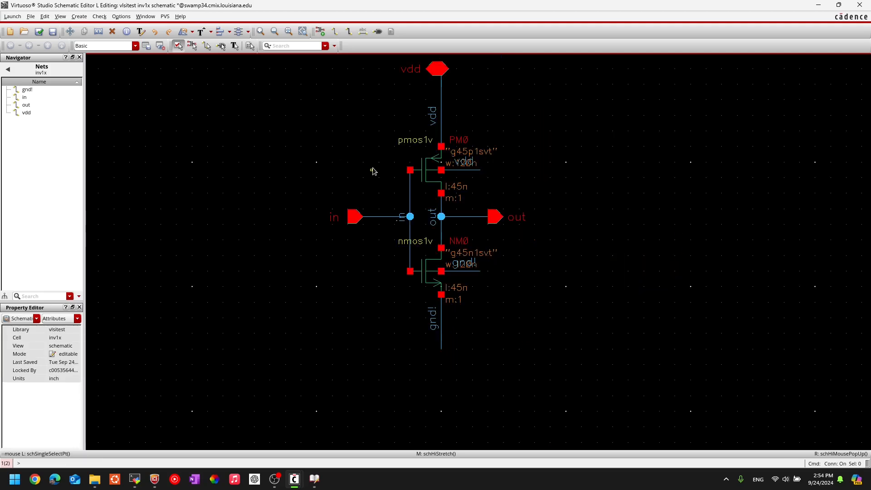
{"action": "left_click_drag", "start_coordinate": [390, 193], "coordinate": [436, 239]}
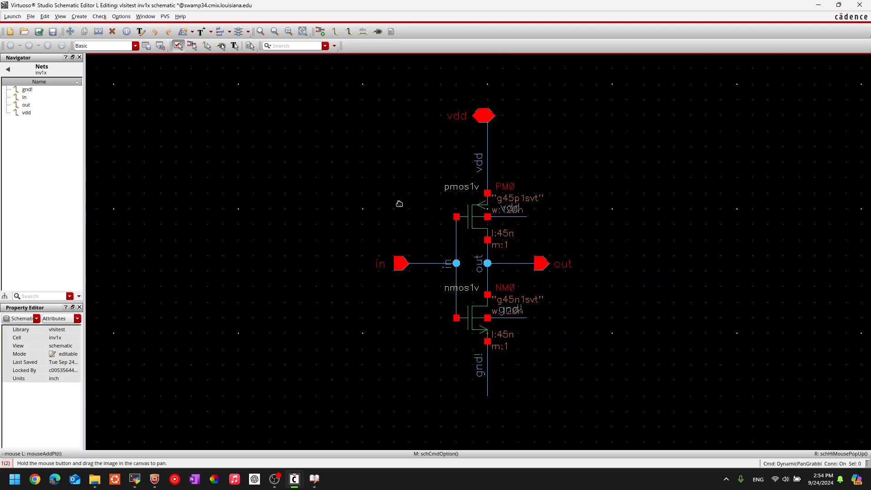
Check and save inv1x, then start Create > Cellview > From Cellview.
{"action": "left_click", "coordinate": [40, 34]}
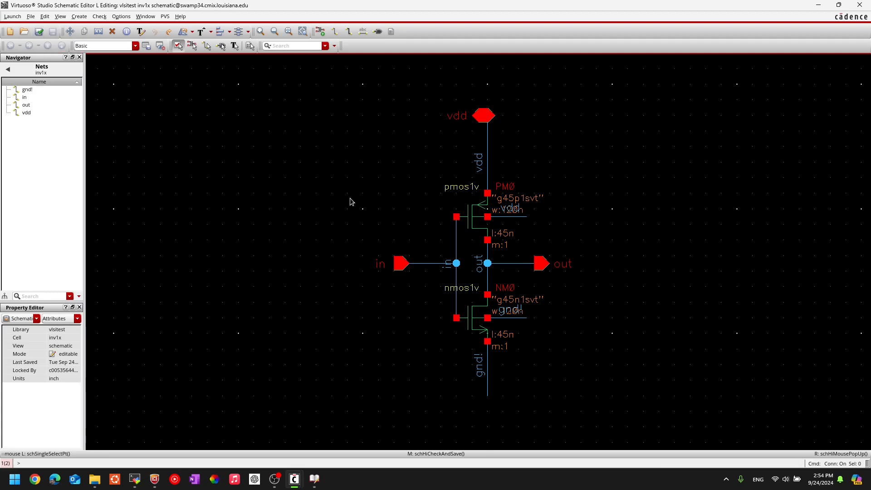
{"action": "middle_click_drag", "start_coordinate": [410, 204], "coordinate": [352, 215]}
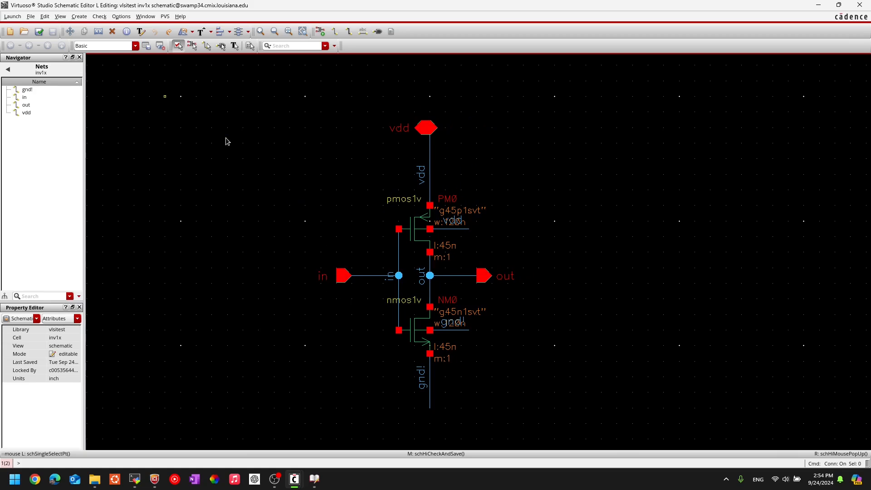
{"action": "left_click", "coordinate": [80, 16]}
{"action": "left_click", "coordinate": [80, 17]}
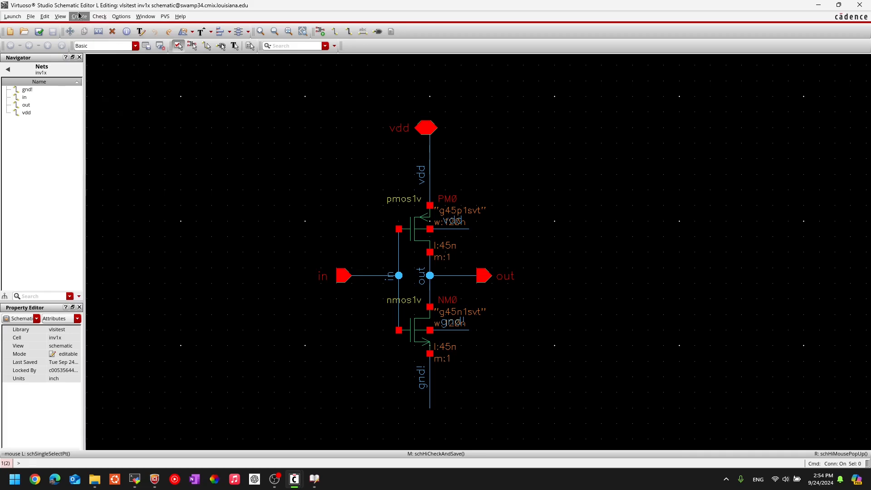
{"action": "left_click", "coordinate": [78, 16]}
{"action": "mouse_move", "coordinate": [97, 135]}
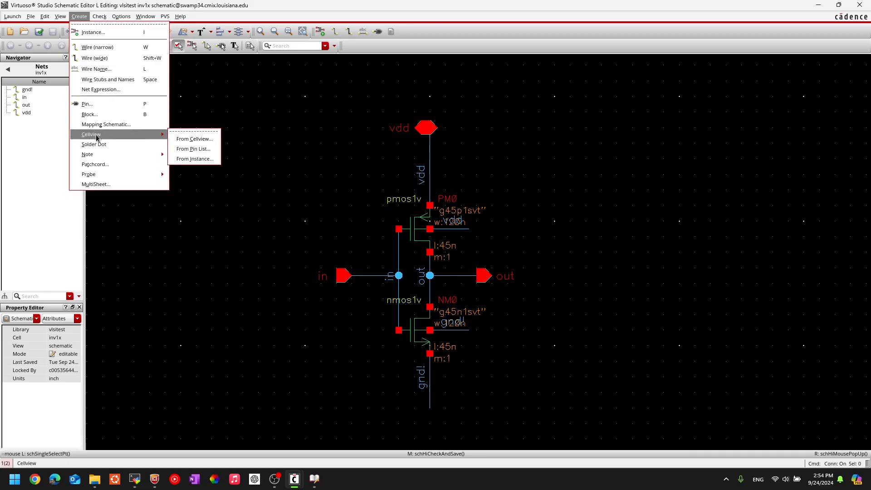
{"action": "left_click", "coordinate": [205, 142]}
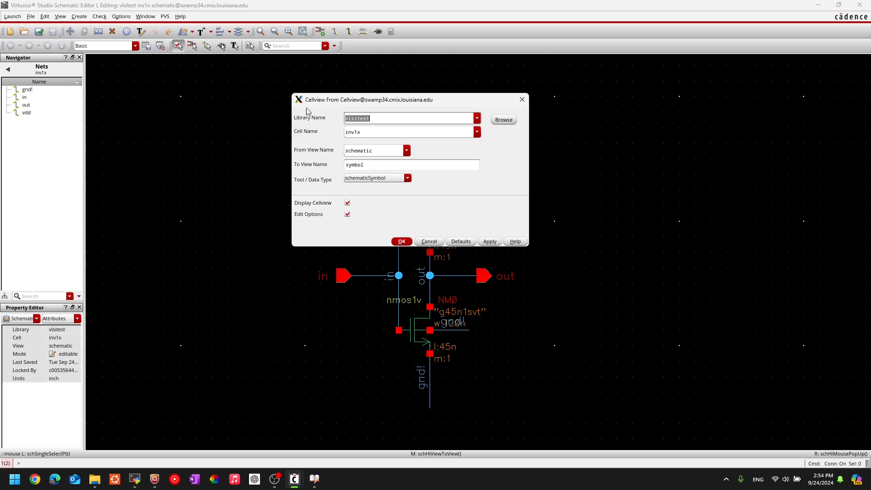
Accept library visitest, cell inv1x, view symbol in the Cellview From Cellview form.
{"action": "left_click_drag", "start_coordinate": [349, 96], "coordinate": [383, 99]}
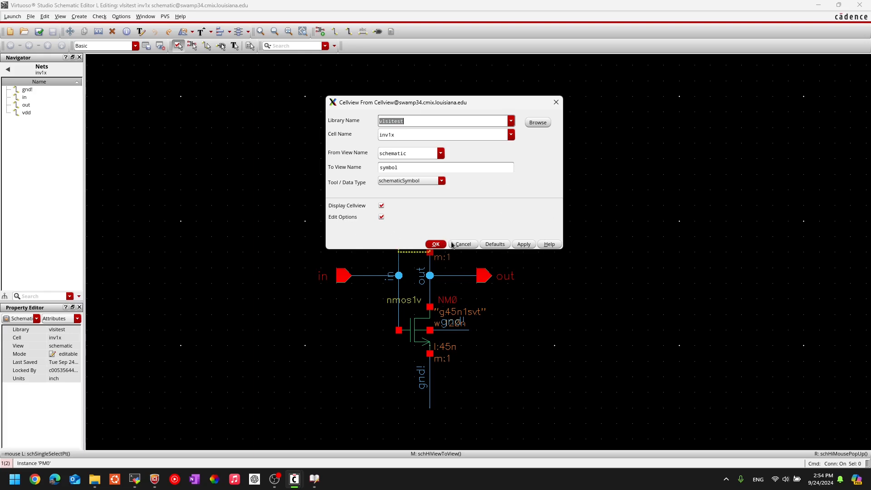
{"action": "left_click", "coordinate": [437, 245]}
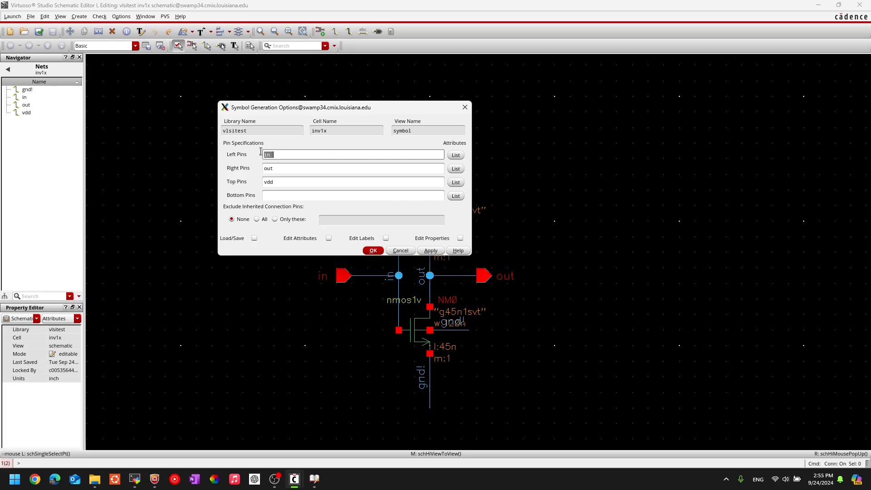
Keep Left Pins in, Right Pins out, Top Pins vdd, no bottom pins, and generate the symbol.
{"action": "left_click", "coordinate": [277, 155]}
{"action": "left_click", "coordinate": [273, 168]}
{"action": "left_click", "coordinate": [275, 184]}
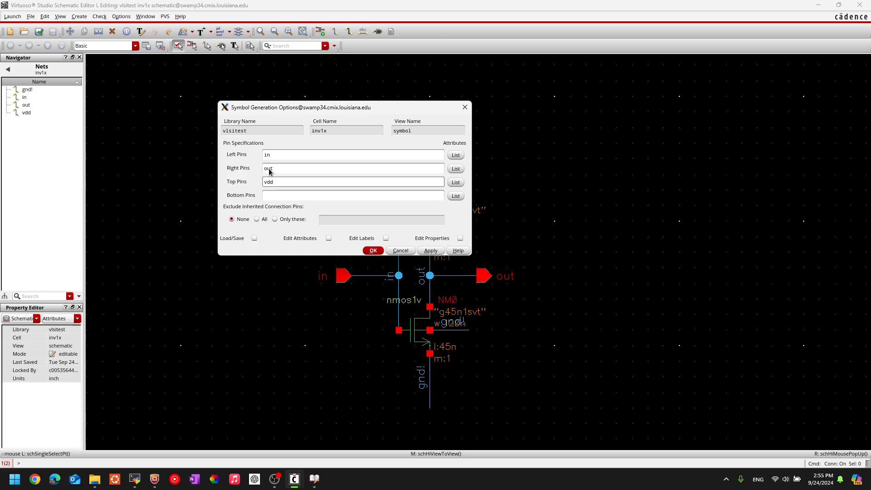
{"action": "left_click", "coordinate": [271, 156]}
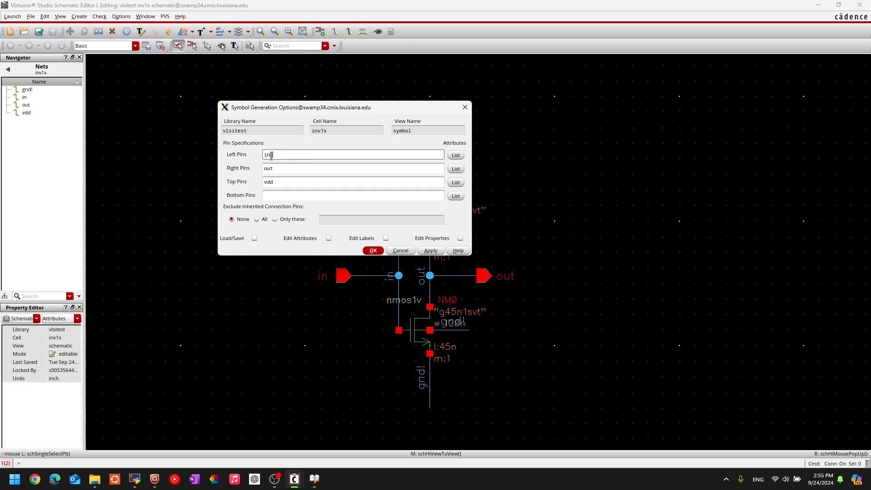
{"action": "left_click", "coordinate": [273, 157]}
{"action": "left_click", "coordinate": [269, 195]}
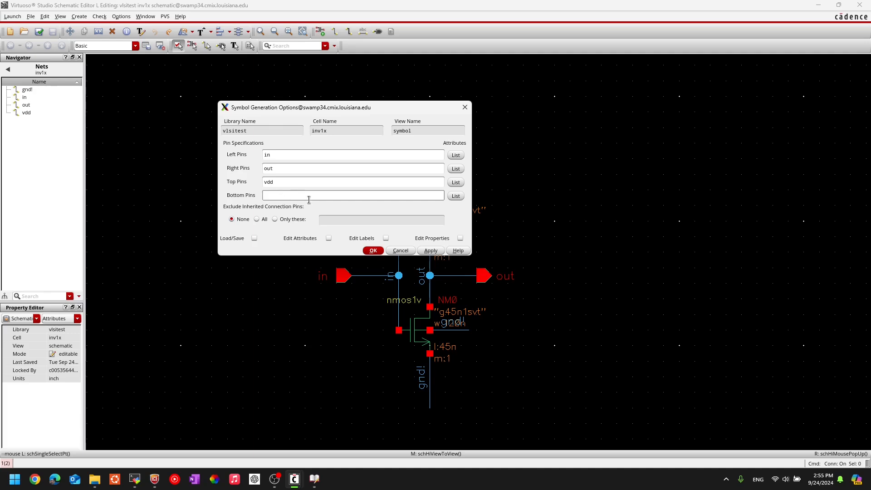
{"action": "left_click_drag", "start_coordinate": [274, 154], "coordinate": [264, 181]}
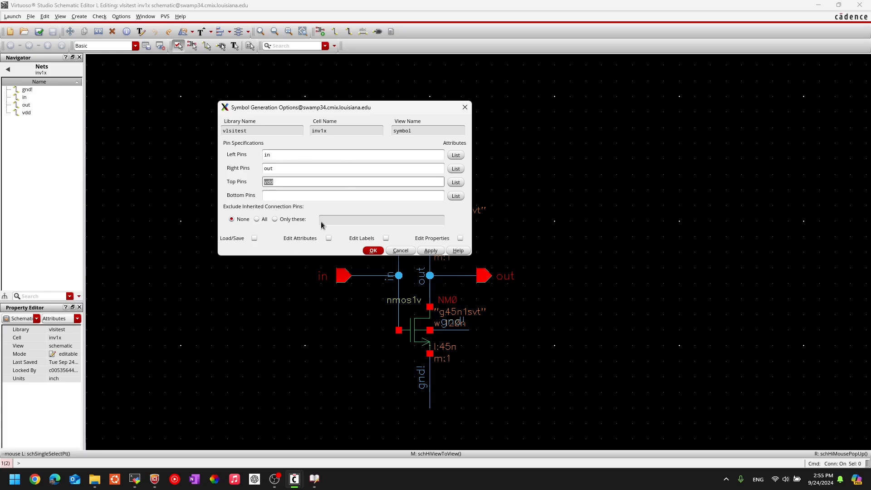
{"action": "left_click", "coordinate": [273, 155]}
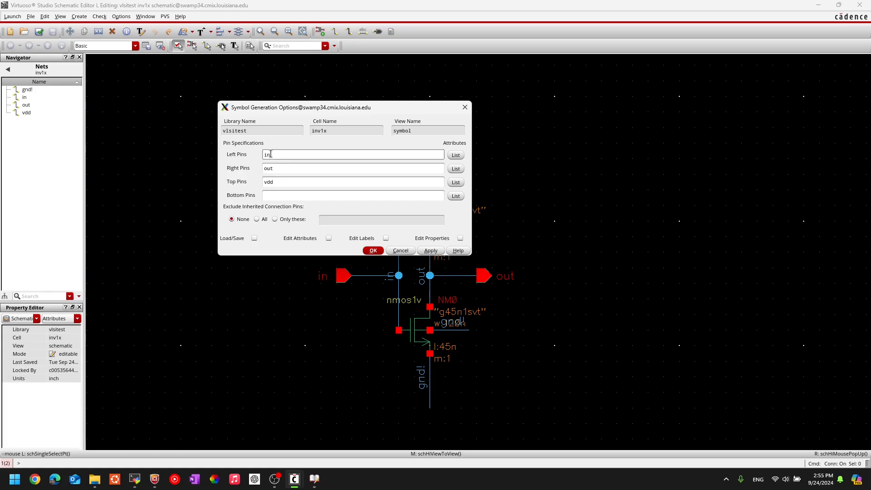
{"action": "left_click", "coordinate": [281, 168]}
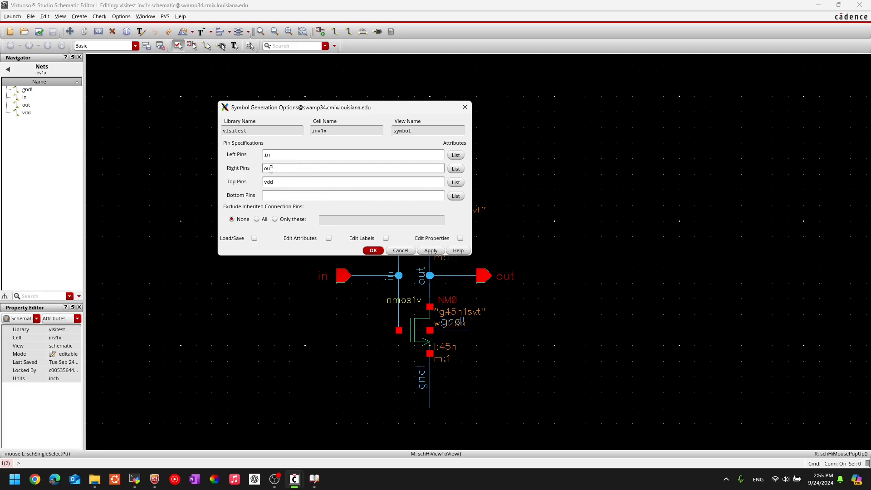
{"action": "left_click", "coordinate": [278, 152]}
{"action": "left_click", "coordinate": [299, 157]}
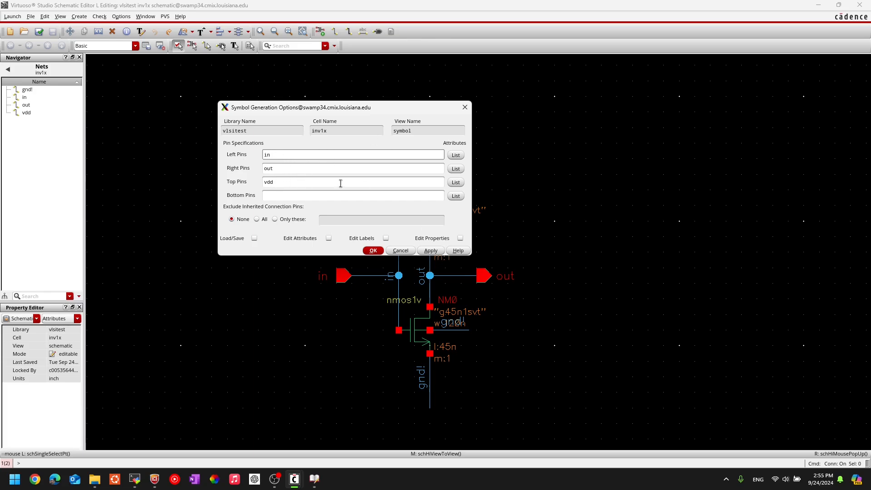
{"action": "left_click", "coordinate": [371, 251]}
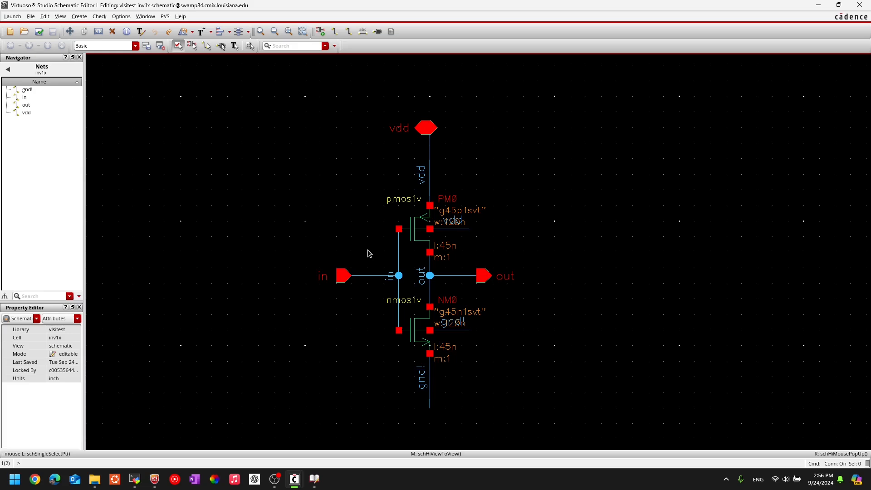
Switch to the Symbol Editor window to view the new inv1x symbol.
{"action": "mouse_move", "coordinate": [295, 480]}
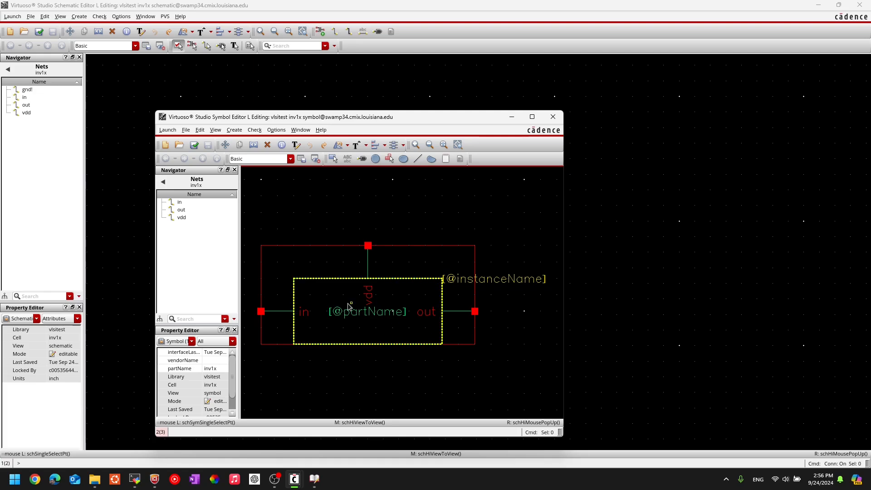
{"action": "left_click", "coordinate": [530, 117]}
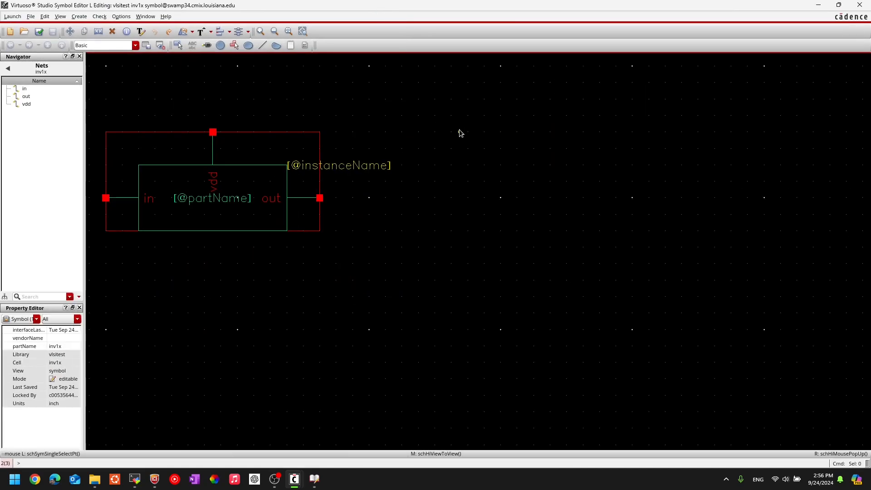
{"action": "key", "text": "f"}
{"action": "scroll", "coordinate": [459, 132], "scroll_direction": "down", "scroll_amount": 2, "text": "ctrl"}
{"action": "scroll", "coordinate": [460, 133], "scroll_direction": "up", "scroll_amount": 1, "text": "ctrl"}
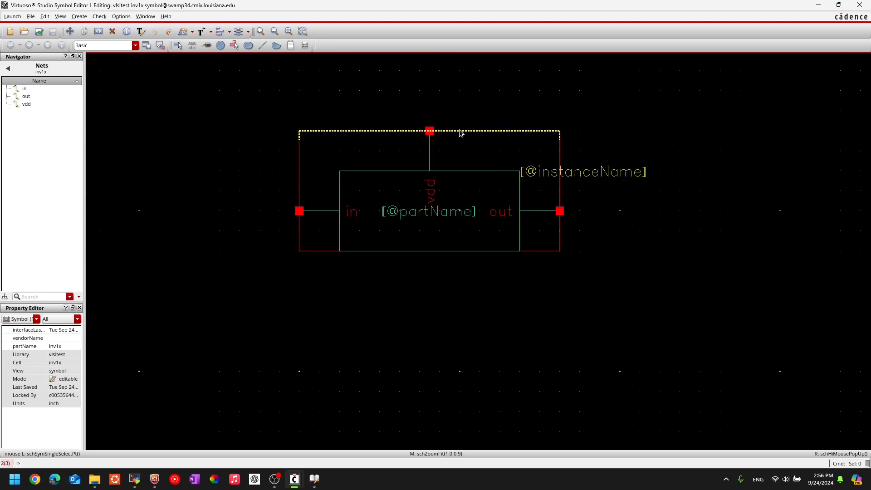
{"action": "left_click_drag", "start_coordinate": [504, 114], "coordinate": [491, 134]}
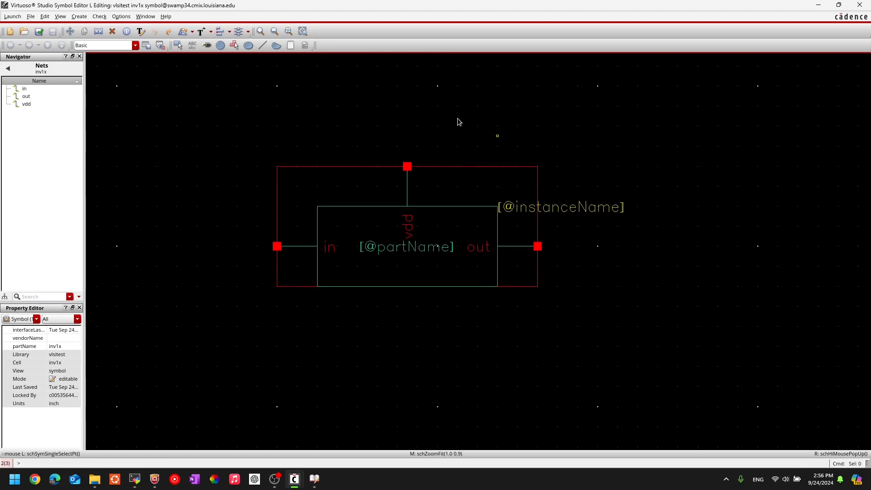
{"action": "left_click", "coordinate": [248, 46]}
{"action": "key", "text": "Escape"}
{"action": "left_click", "coordinate": [479, 228]}
{"action": "left_click", "coordinate": [450, 247]}
{"action": "left_click", "coordinate": [270, 131]}
{"action": "left_click", "coordinate": [319, 167]}
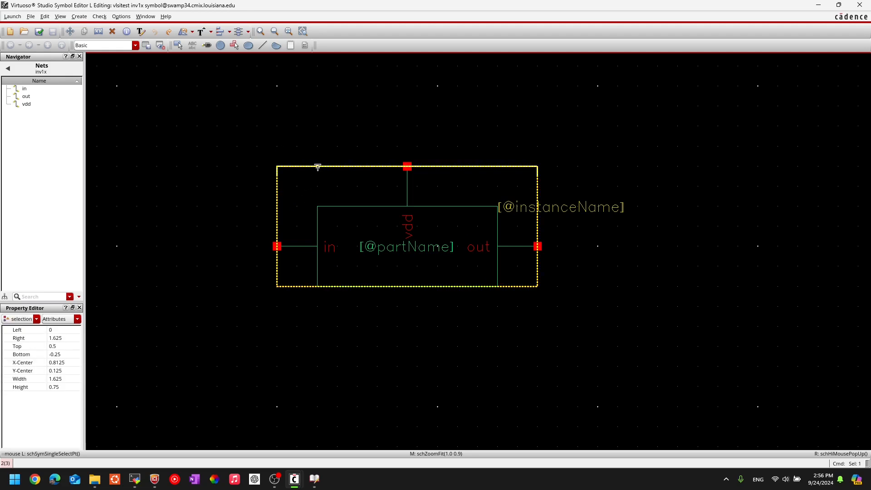
{"action": "key", "text": "s"}
{"action": "left_click", "coordinate": [331, 166]}
{"action": "key", "text": "Escape"}
{"action": "left_click", "coordinate": [229, 196]}
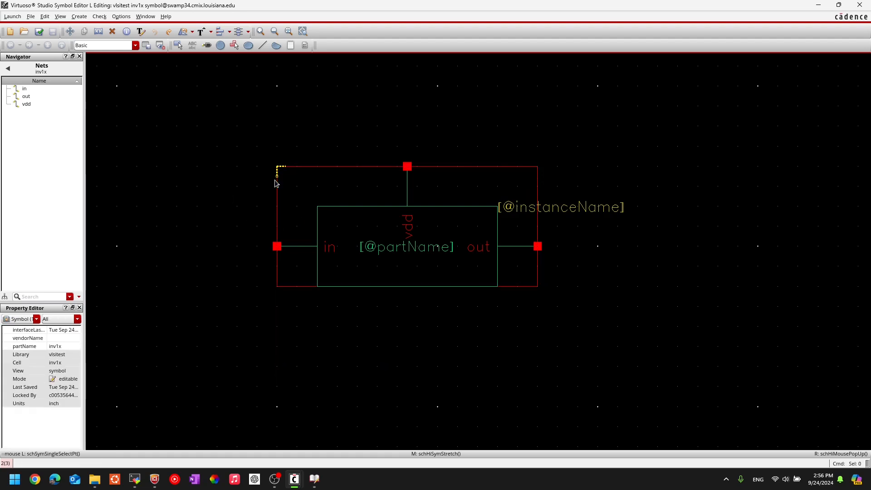
{"action": "left_click", "coordinate": [489, 190]}
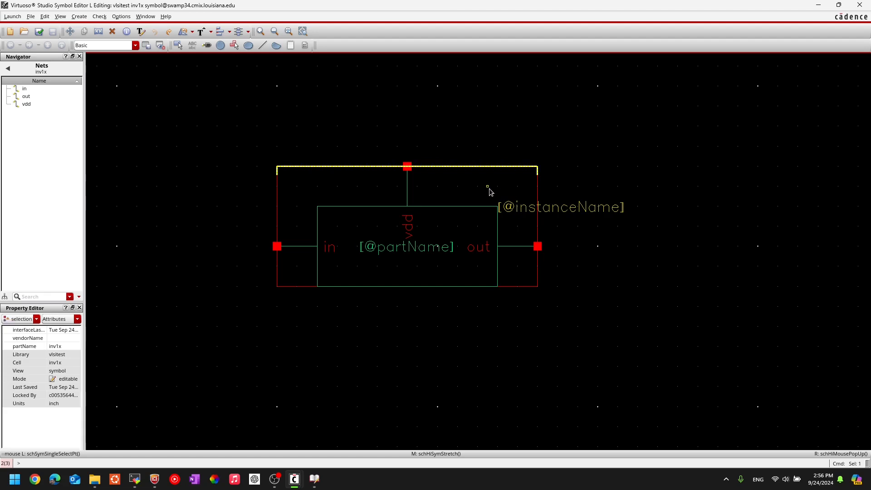
{"action": "middle_click", "coordinate": [511, 259]}
{"action": "left_click", "coordinate": [613, 205]}
{"action": "left_click", "coordinate": [460, 297]}
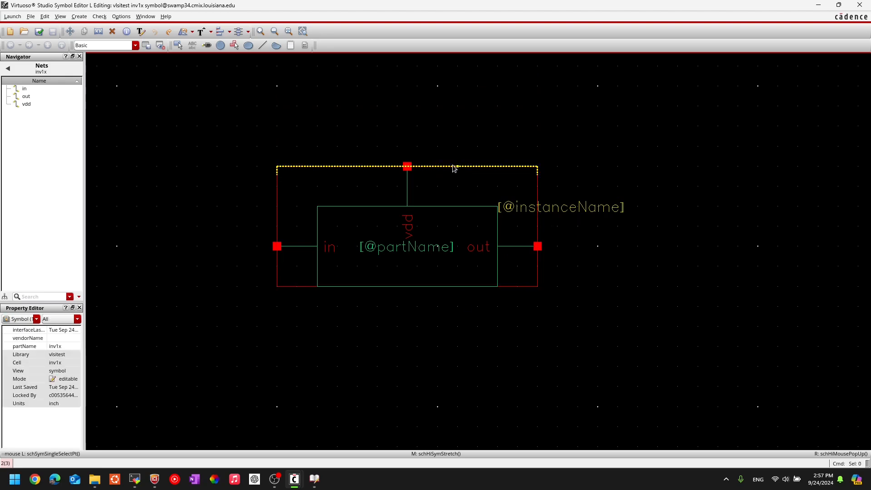
{"action": "left_click", "coordinate": [454, 208]}
Delete the green body rectangle from the inv1x symbol.
{"action": "key", "text": "Delete"}
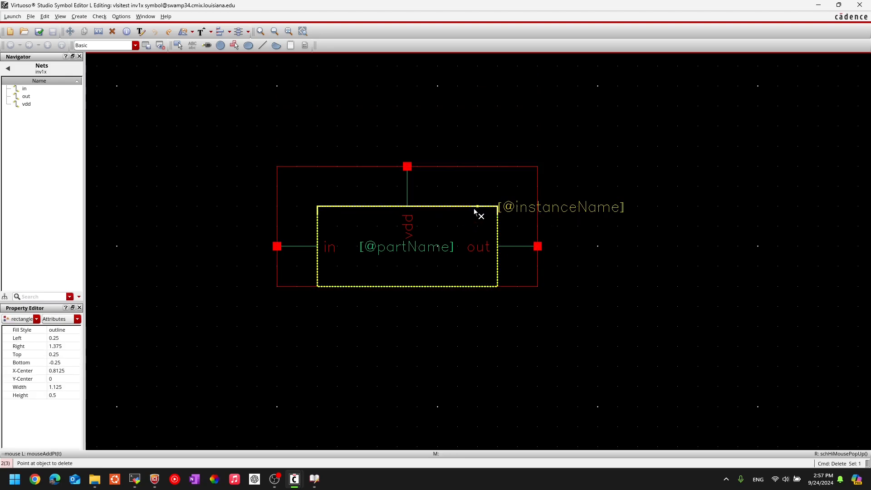
{"action": "left_click", "coordinate": [476, 209]}
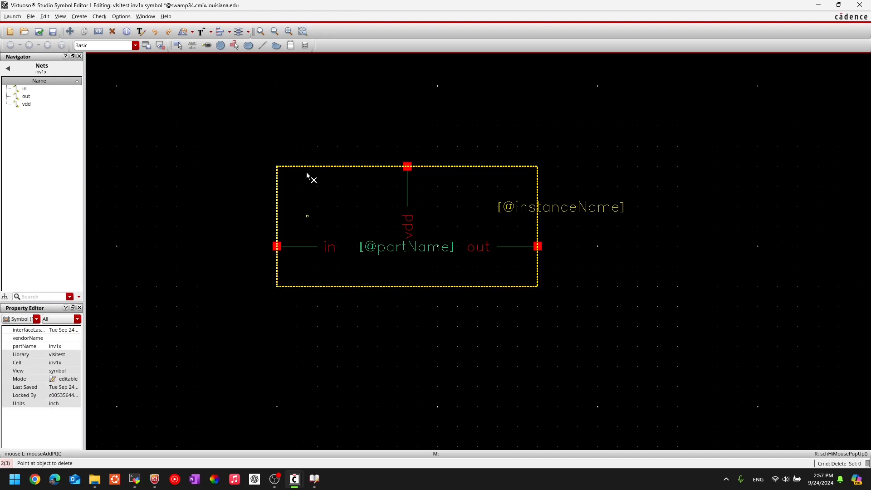
{"action": "key", "text": "Escape"}
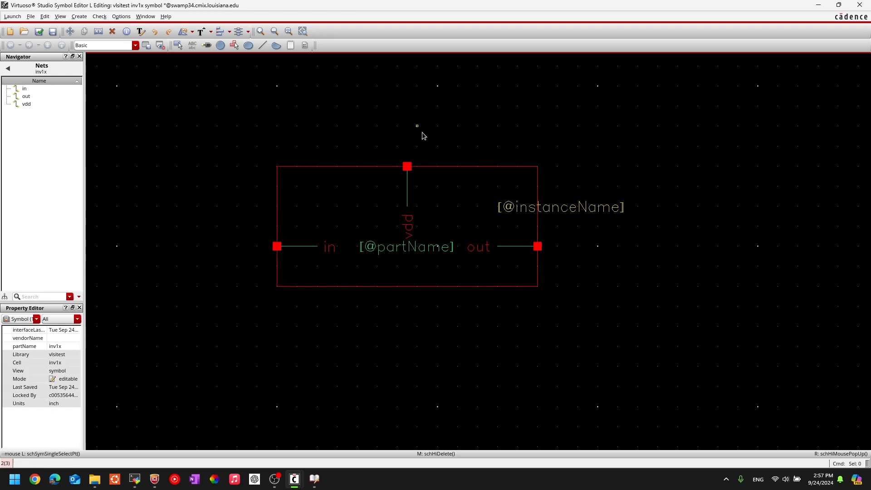
Stretch the vdd pin upward, the in pin left and the out pin right.
{"action": "left_click_drag", "start_coordinate": [436, 135], "coordinate": [386, 253]}
{"action": "key", "text": "m"}
{"action": "left_click", "coordinate": [407, 192]}
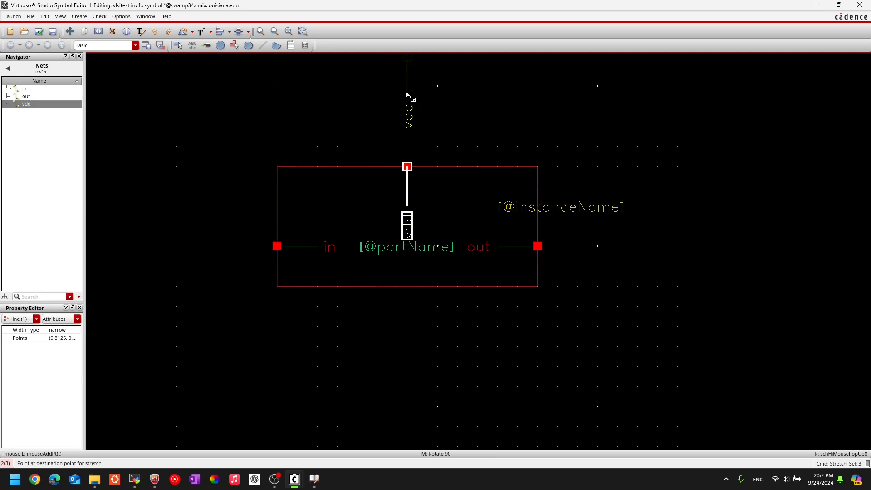
{"action": "left_click", "coordinate": [407, 95]}
{"action": "left_click_drag", "start_coordinate": [346, 293], "coordinate": [347, 295]}
{"action": "left_click_drag", "start_coordinate": [227, 196], "coordinate": [332, 269]}
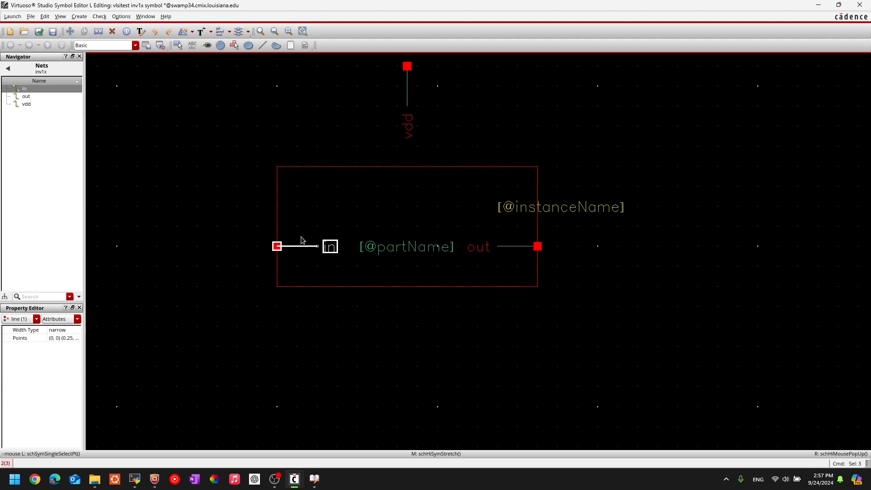
{"action": "key", "text": "m"}
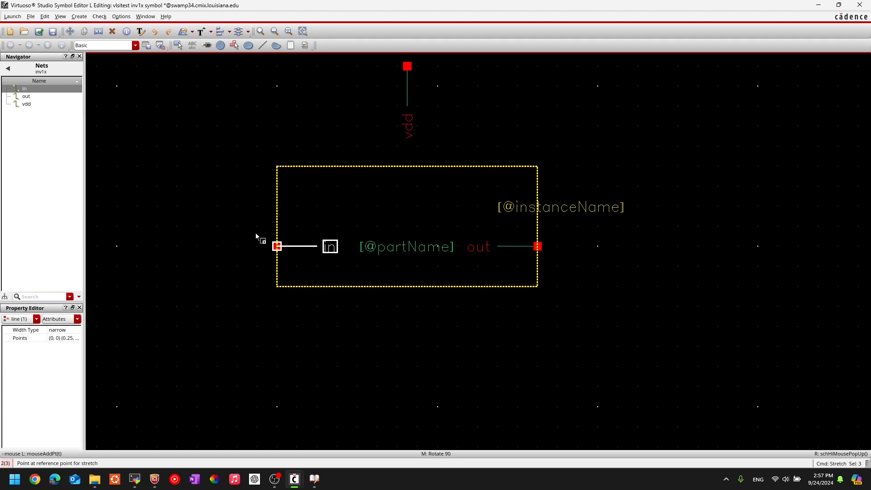
{"action": "left_click", "coordinate": [308, 246]}
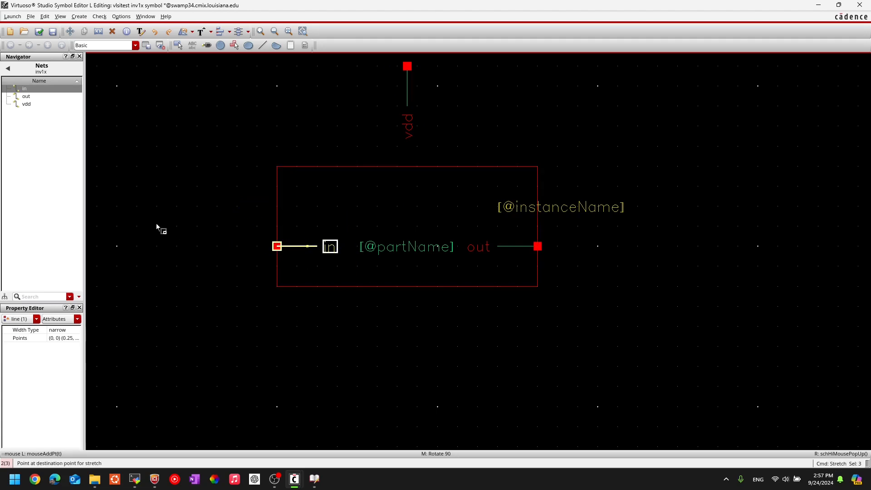
{"action": "left_click", "coordinate": [207, 247]}
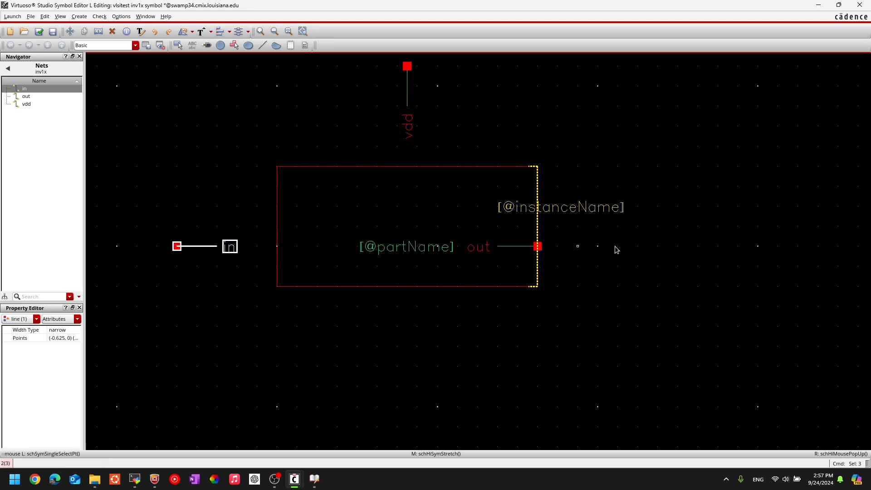
{"action": "left_click_drag", "start_coordinate": [628, 366], "coordinate": [462, 237]}
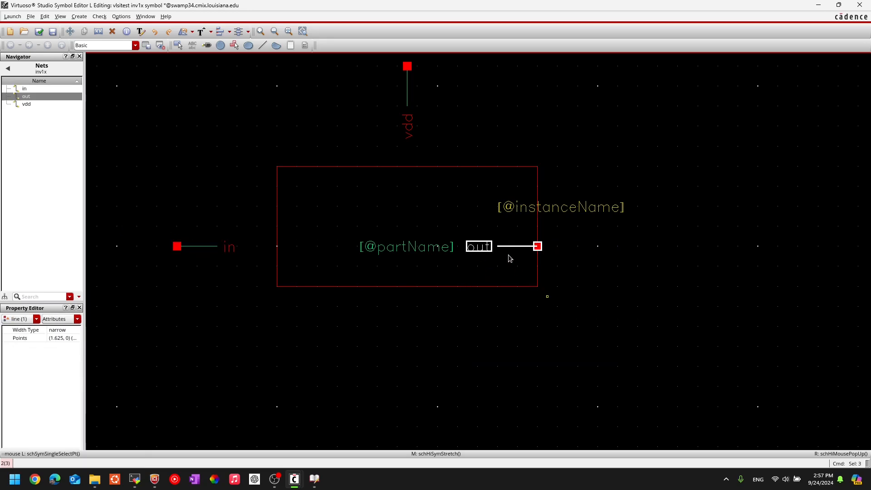
{"action": "left_click", "coordinate": [513, 249]}
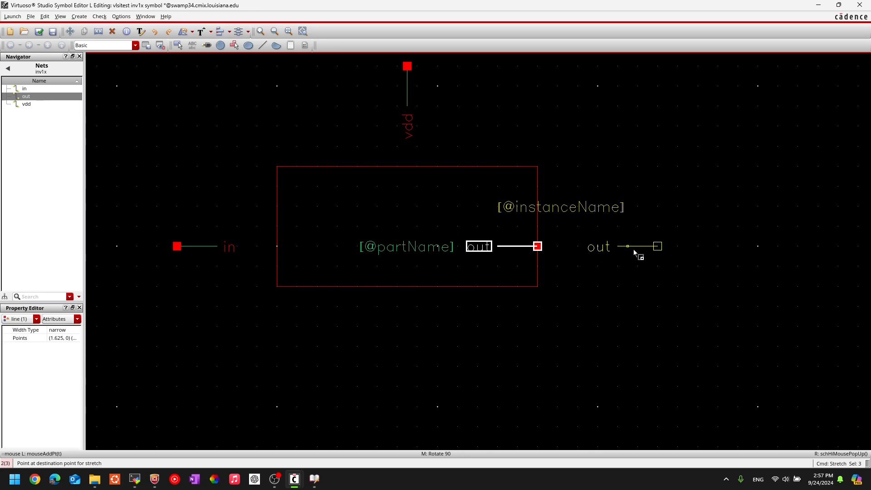
{"action": "left_click", "coordinate": [634, 249]}
{"action": "left_click", "coordinate": [603, 322]}
{"action": "key", "text": "s"}
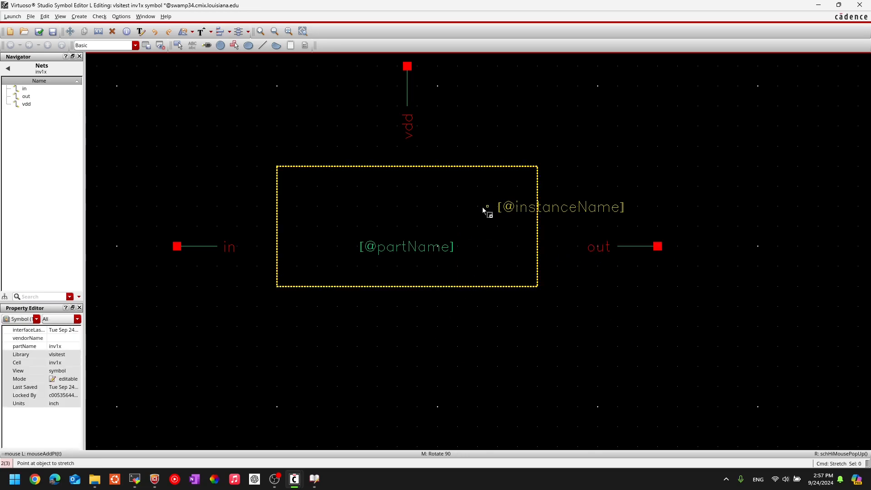
{"action": "left_click", "coordinate": [454, 216]}
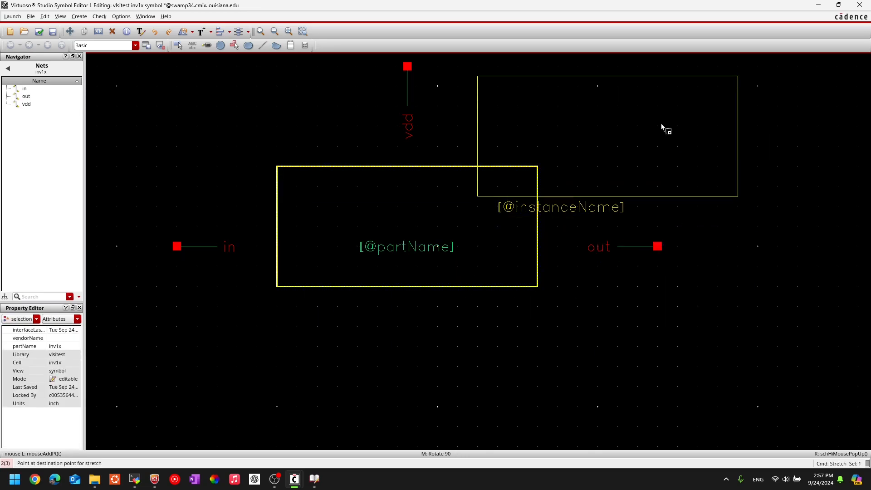
{"action": "scroll", "coordinate": [661, 123], "scroll_direction": "down", "scroll_amount": 1, "text": "ctrl"}
{"action": "left_click", "coordinate": [296, 119]}
{"action": "middle_click_drag", "start_coordinate": [635, 220], "coordinate": [591, 252]}
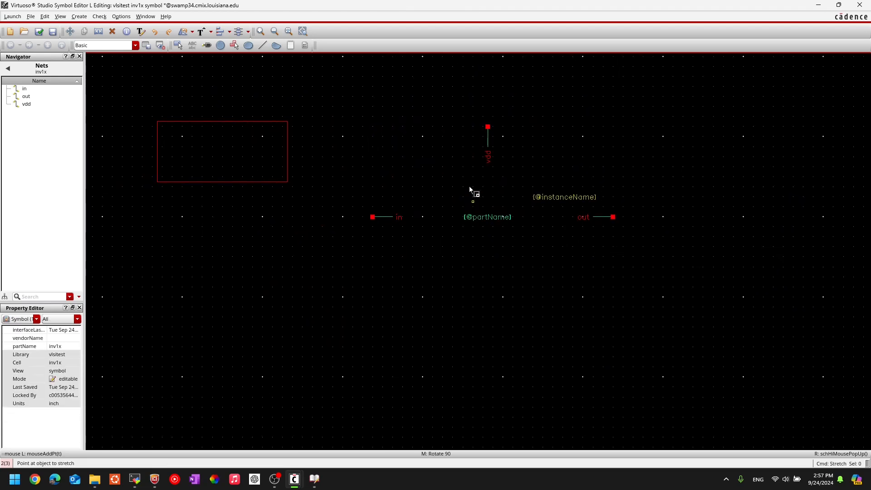
{"action": "left_click", "coordinate": [564, 200]}
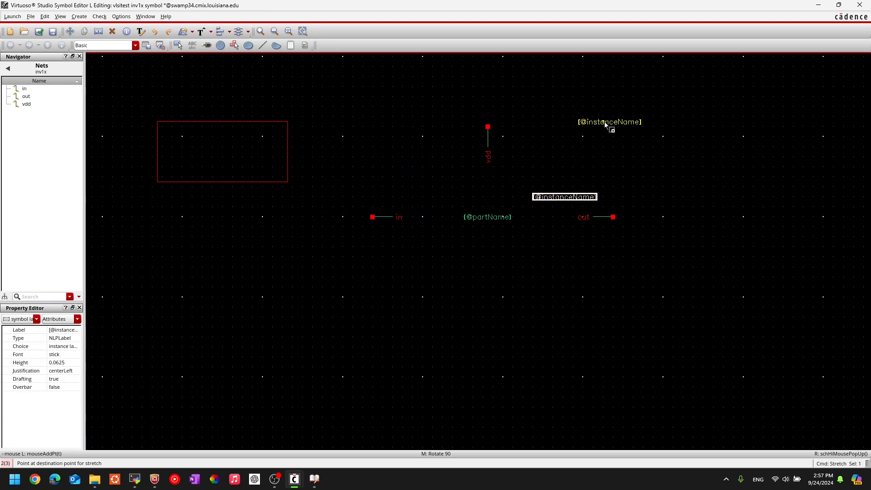
{"action": "left_click", "coordinate": [604, 122]}
{"action": "left_click", "coordinate": [263, 45]}
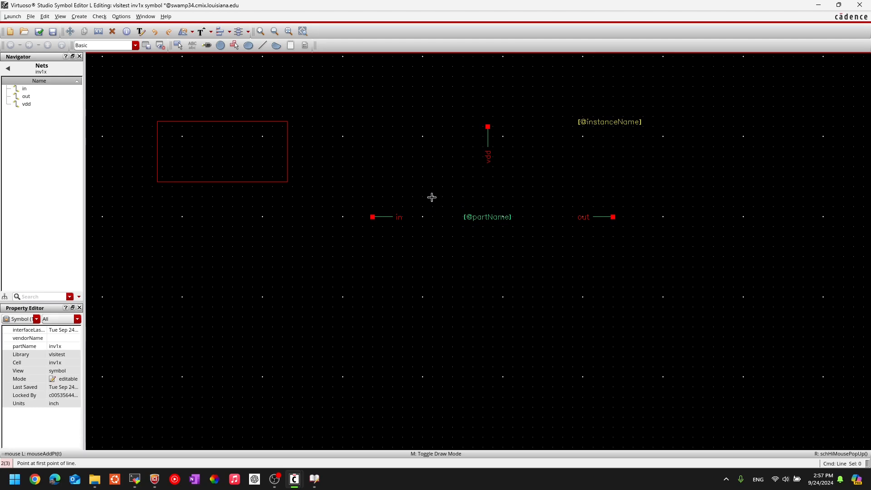
Draw a closed triangle with a vertical left side and tip on the right.
{"action": "left_click", "coordinate": [432, 187]}
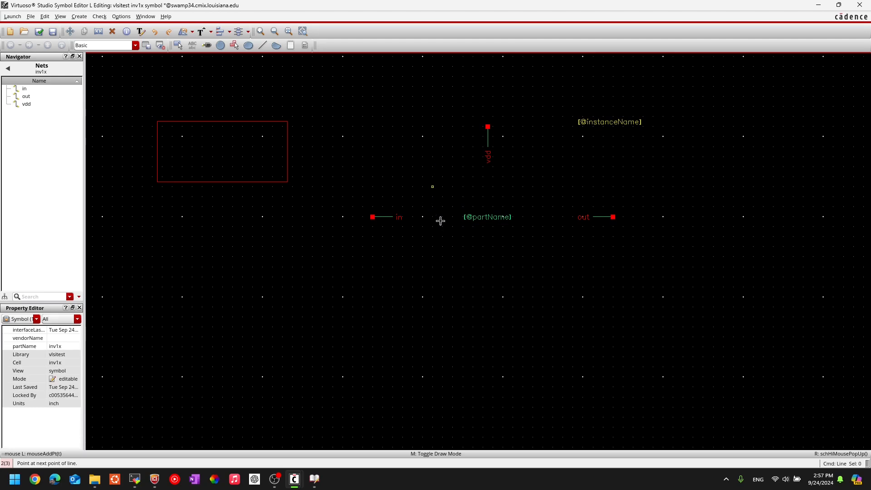
{"action": "left_click", "coordinate": [432, 247]}
{"action": "left_click", "coordinate": [522, 217]}
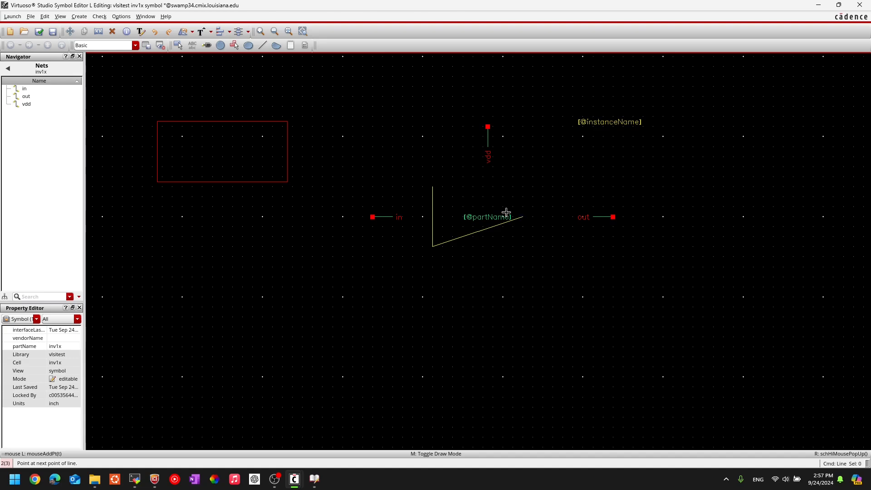
{"action": "double_click", "coordinate": [431, 188]}
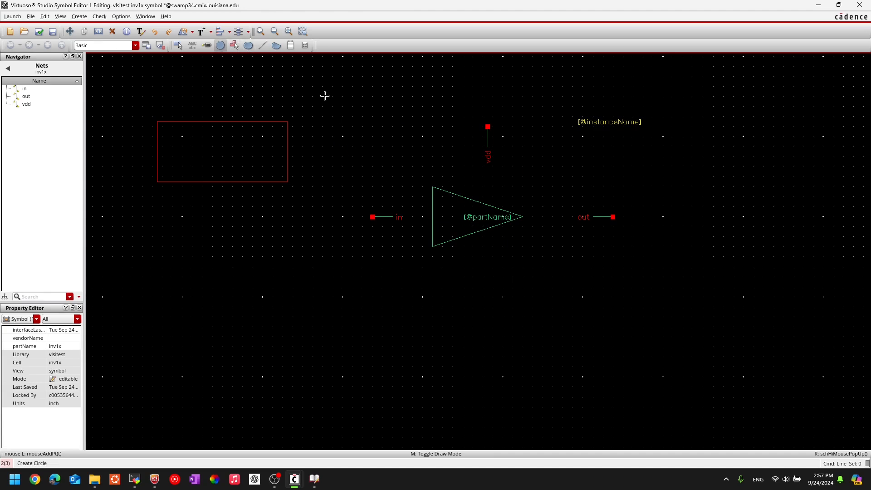
Add a small inversion circle at the triangle's tip.
{"action": "left_click", "coordinate": [527, 217]}
{"action": "left_click", "coordinate": [530, 220]}
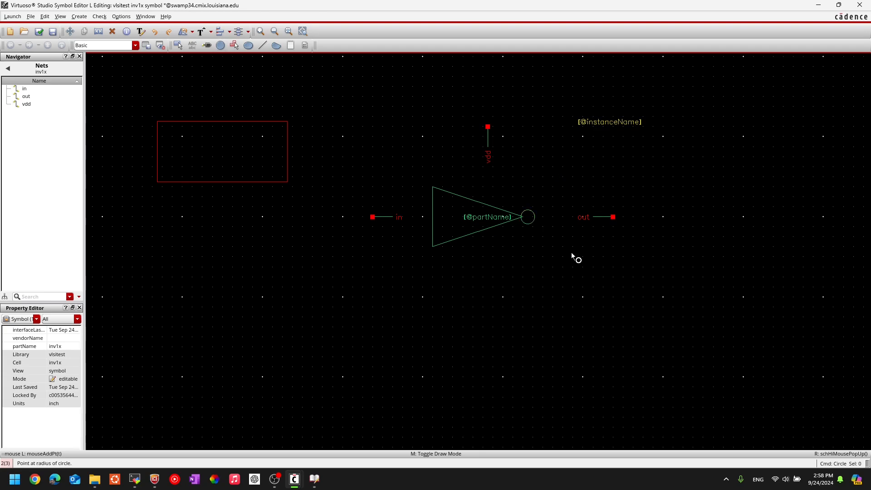
{"action": "key", "text": "Escape"}
{"action": "scroll", "coordinate": [554, 222], "scroll_direction": "up", "scroll_amount": 2, "text": "ctrl"}
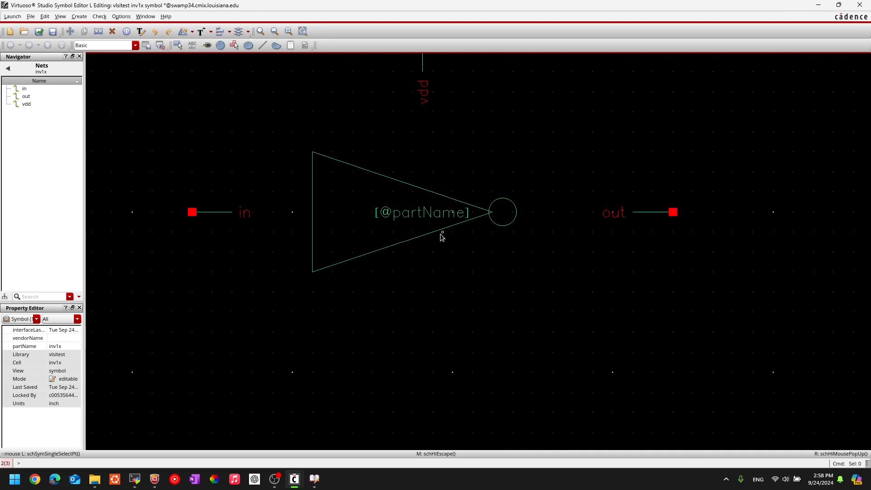
{"action": "scroll", "coordinate": [440, 234], "scroll_direction": "down", "scroll_amount": 2}
{"action": "middle_click_drag", "start_coordinate": [438, 195], "coordinate": [481, 218]}
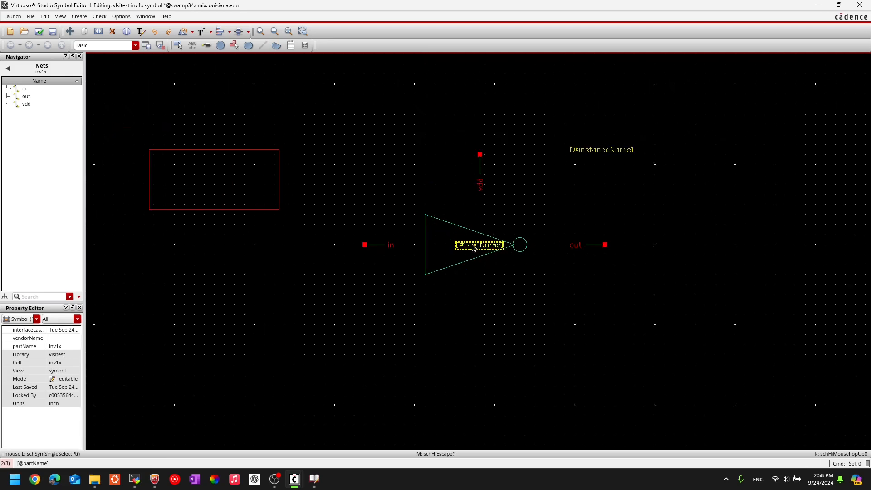
{"action": "left_click_drag", "start_coordinate": [473, 247], "coordinate": [450, 245]}
{"action": "left_click", "coordinate": [552, 331]}
{"action": "left_click_drag", "start_coordinate": [458, 129], "coordinate": [504, 206]}
{"action": "left_click_drag", "start_coordinate": [479, 164], "coordinate": [455, 217]}
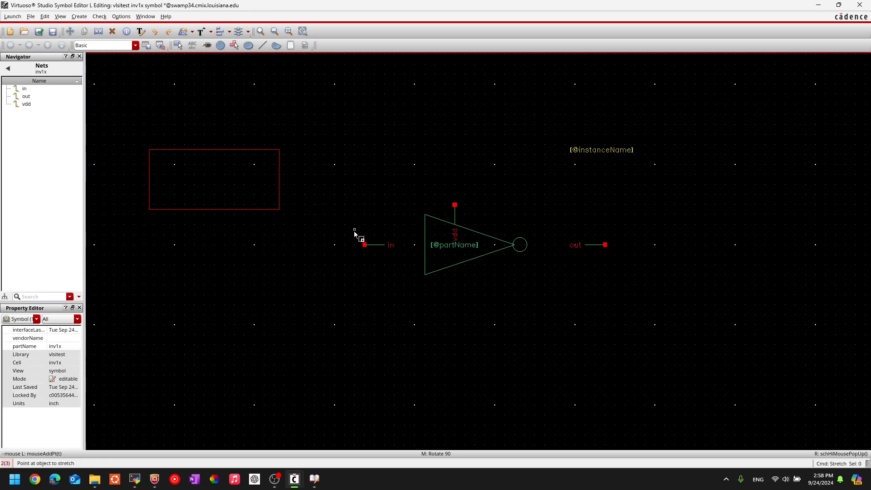
Attach the in pin to the triangle's left side and the out pin beside the bubble.
{"action": "left_click_drag", "start_coordinate": [353, 232], "coordinate": [415, 270]}
{"action": "left_click", "coordinate": [379, 245]}
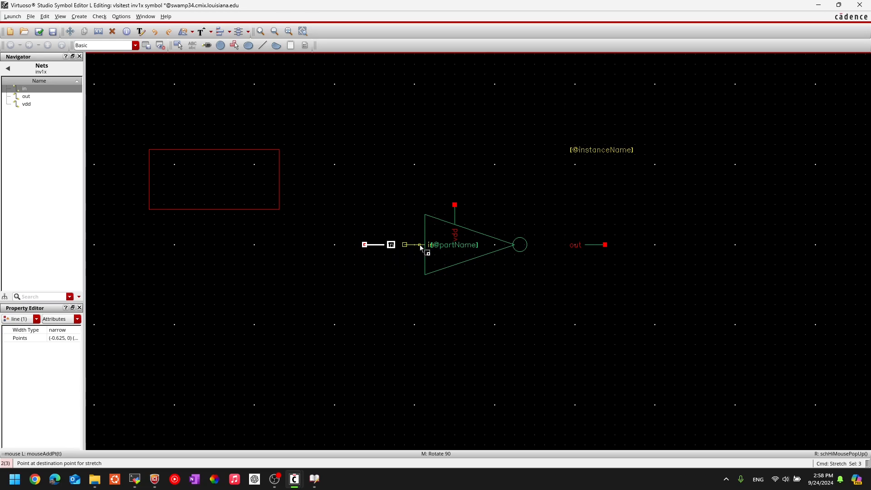
{"action": "left_click", "coordinate": [421, 247]}
{"action": "left_click_drag", "start_coordinate": [595, 245], "coordinate": [637, 268]}
{"action": "left_click", "coordinate": [588, 245]}
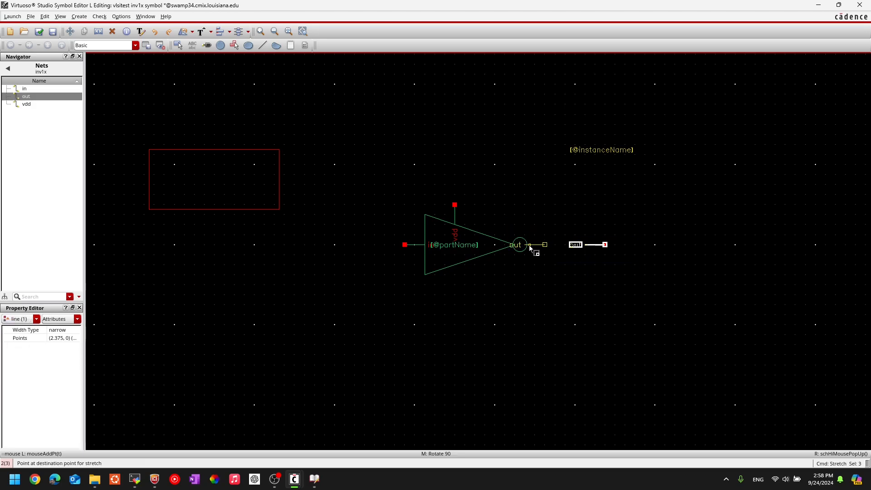
{"action": "left_click", "coordinate": [529, 246]}
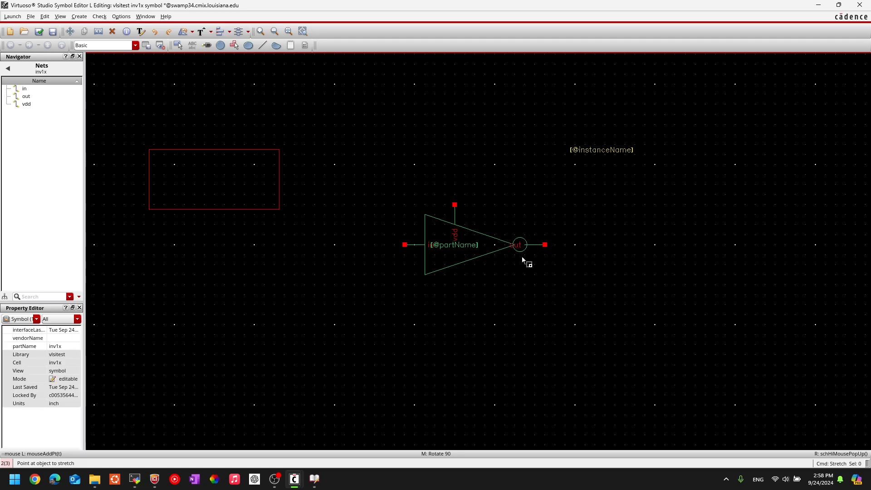
{"action": "scroll", "coordinate": [520, 244], "scroll_direction": "up", "scroll_amount": 5, "text": "ctrl"}
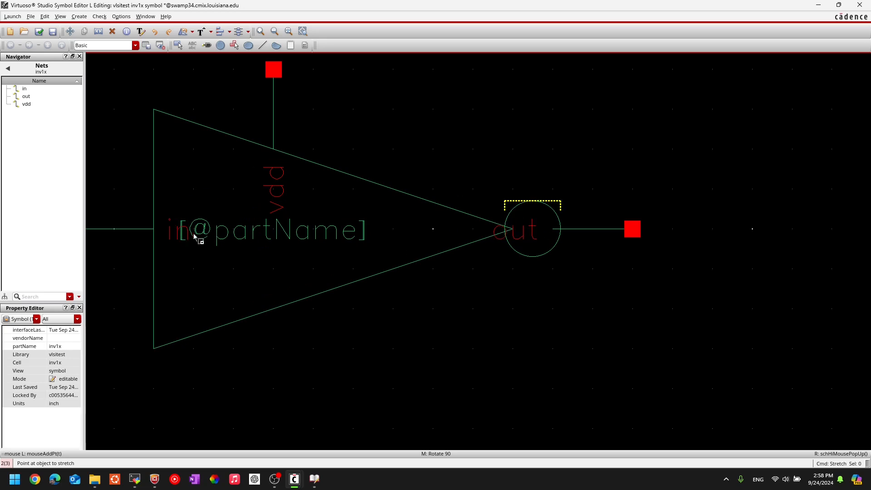
Move the out pin label up, clear of the inversion bubble.
{"action": "key", "text": "Escape"}
{"action": "left_click", "coordinate": [529, 230]}
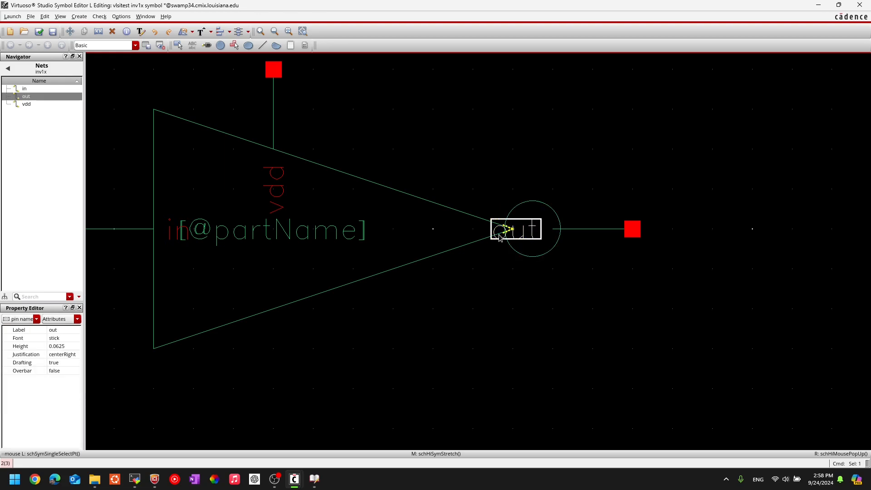
{"action": "key", "text": "m"}
{"action": "left_click", "coordinate": [537, 250]}
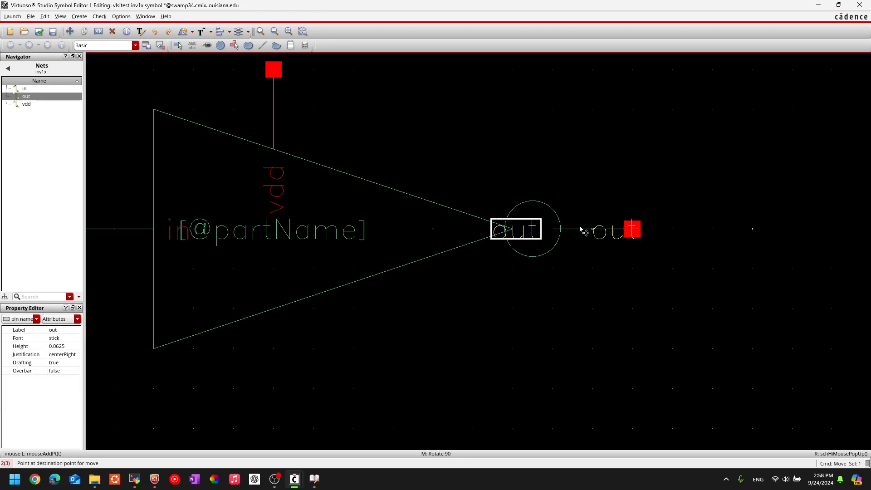
{"action": "left_click", "coordinate": [568, 220]}
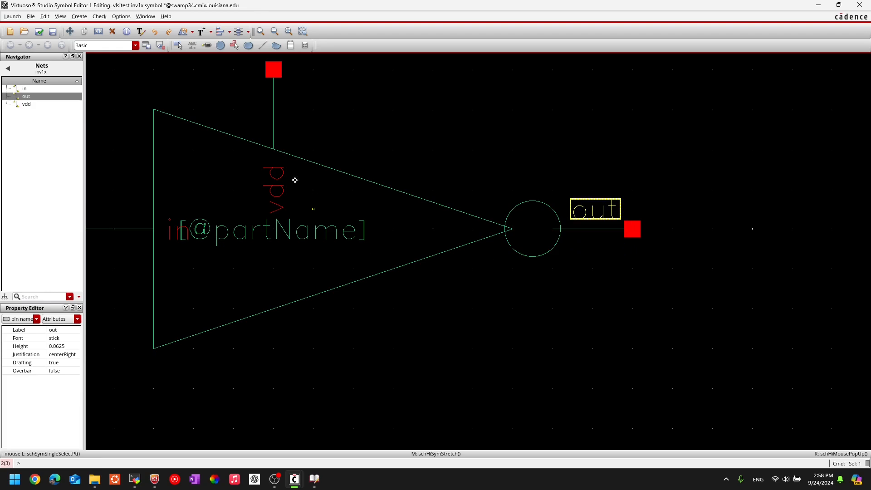
Place the vdd pin label beside its pin line.
{"action": "left_click", "coordinate": [273, 189]}
{"action": "left_click", "coordinate": [256, 117]}
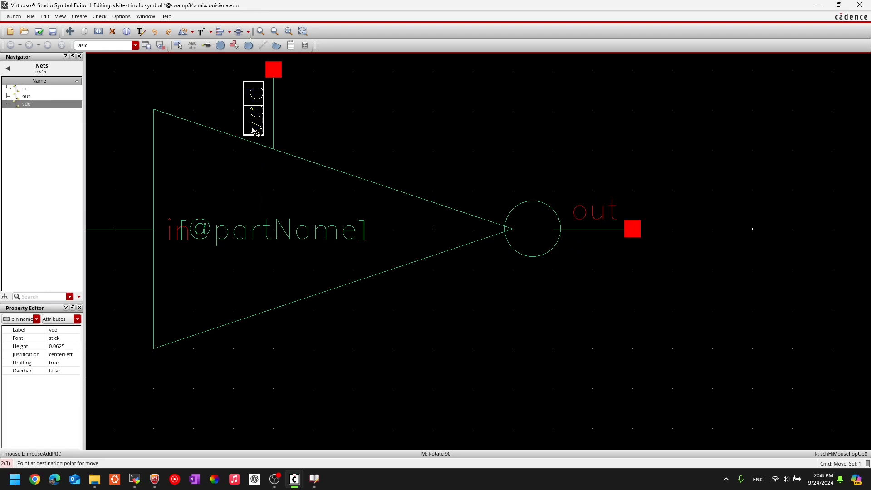
{"action": "key", "text": "m"}
{"action": "left_click", "coordinate": [276, 184]}
{"action": "left_click", "coordinate": [263, 220]}
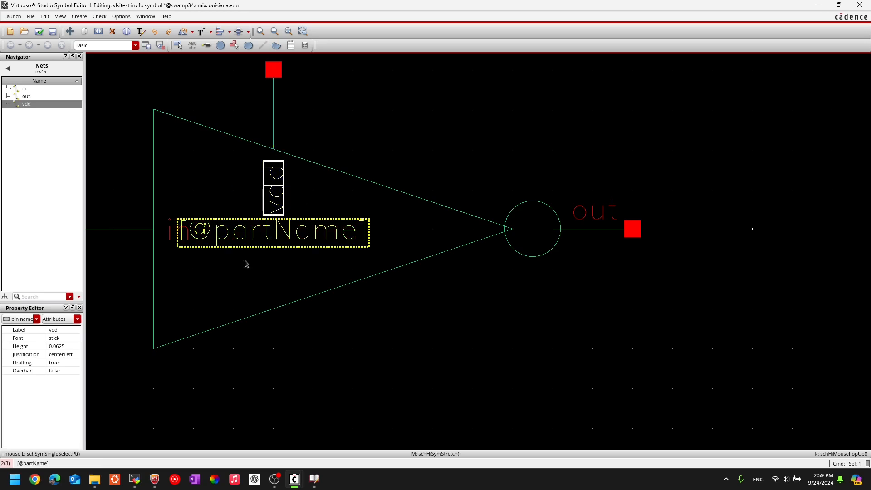
{"action": "left_click", "coordinate": [218, 234]}
{"action": "mouse_move", "coordinate": [222, 233]}
{"action": "left_mouse_down"}
{"action": "mouse_move", "coordinate": [282, 234]}
{"action": "mouse_move", "coordinate": [252, 233]}
{"action": "left_mouse_up"}
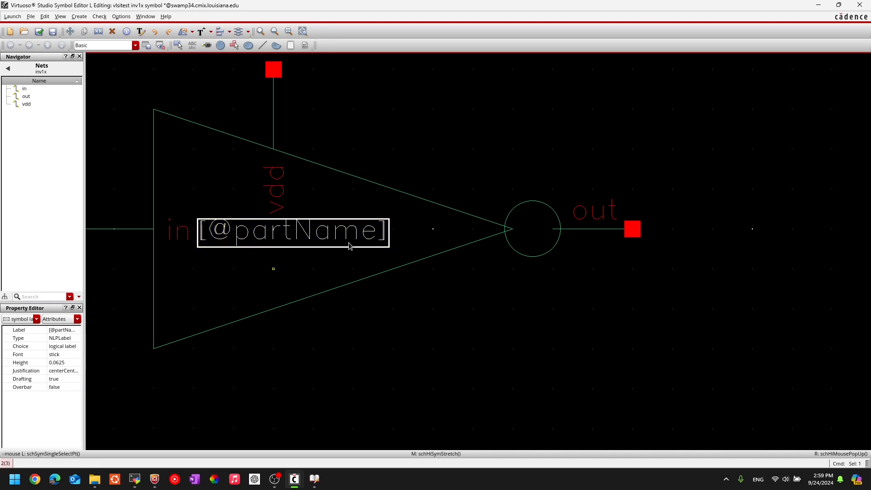
{"action": "left_click", "coordinate": [602, 214]}
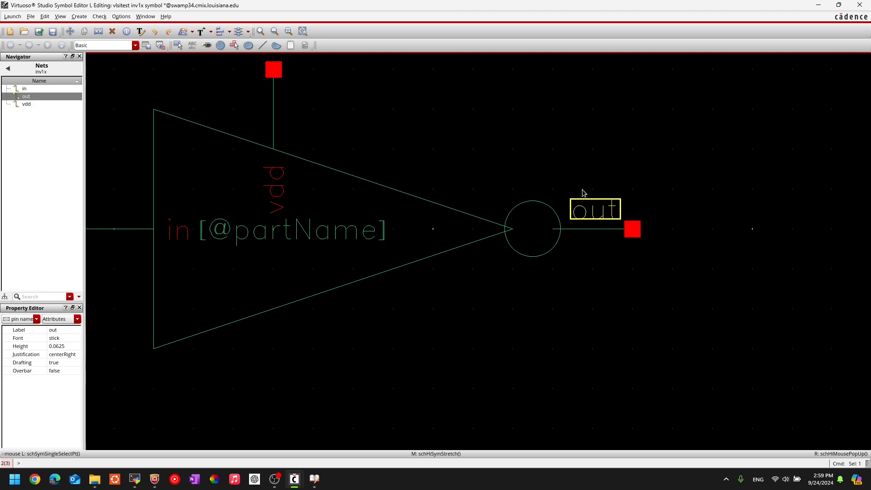
{"action": "key", "text": "shift+z"}
{"action": "middle_click_drag", "start_coordinate": [342, 331], "coordinate": [507, 326]}
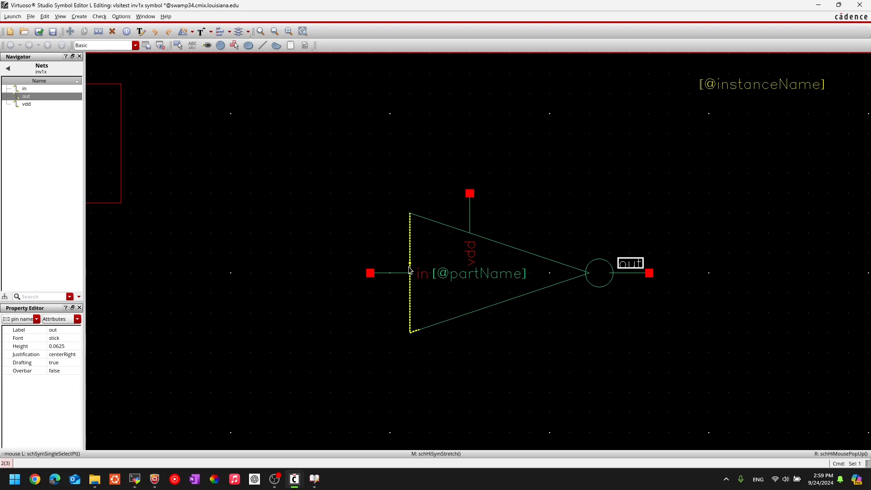
{"action": "left_click", "coordinate": [458, 276]}
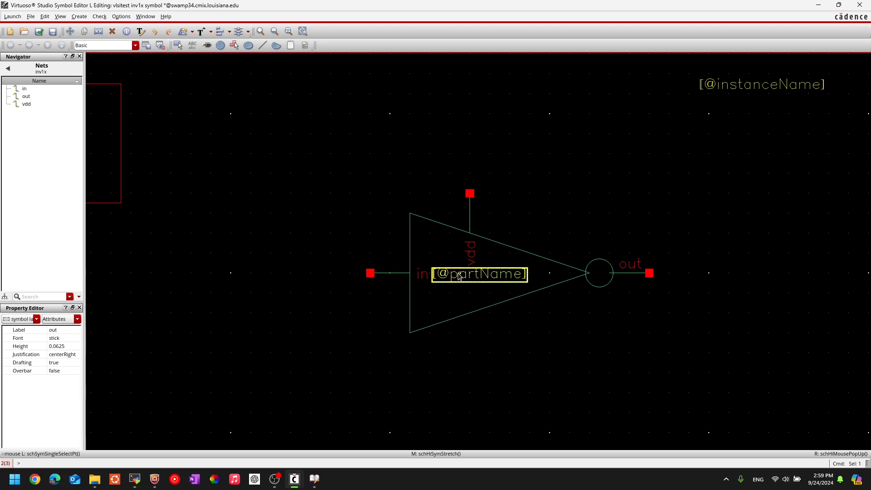
{"action": "left_click", "coordinate": [565, 332]}
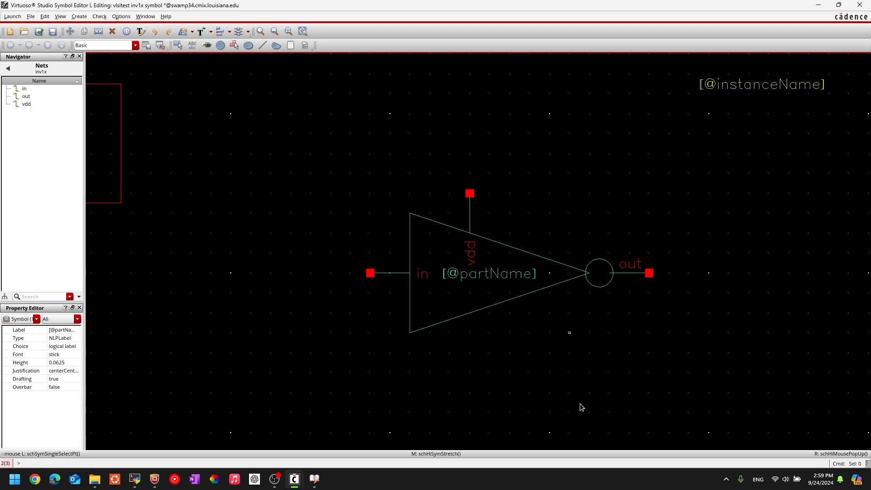
{"action": "scroll", "coordinate": [570, 342], "scroll_direction": "down", "scroll_amount": 2}
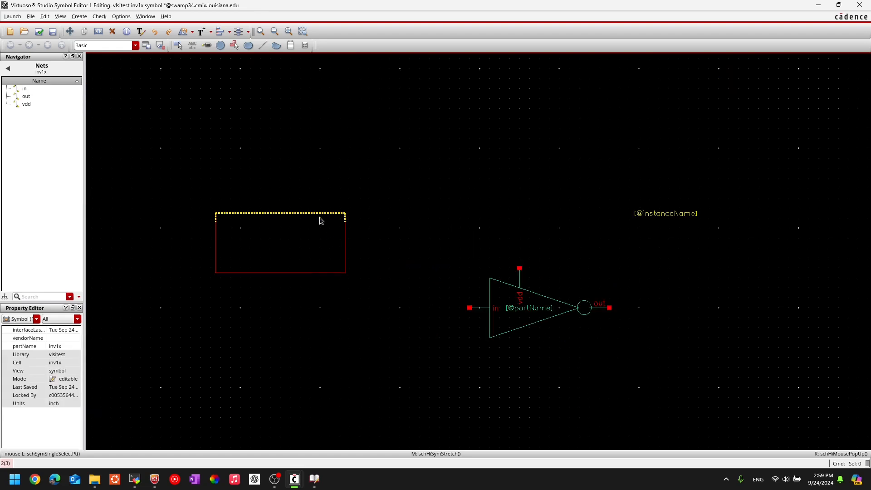
Stretch the red boundary rectangle over onto the inverter symbol.
{"action": "middle_click", "coordinate": [286, 241]}
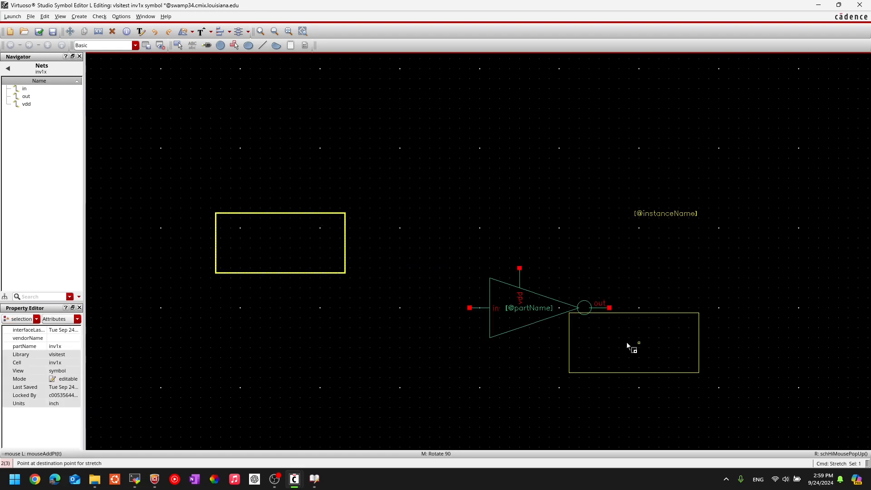
{"action": "left_click", "coordinate": [538, 296]}
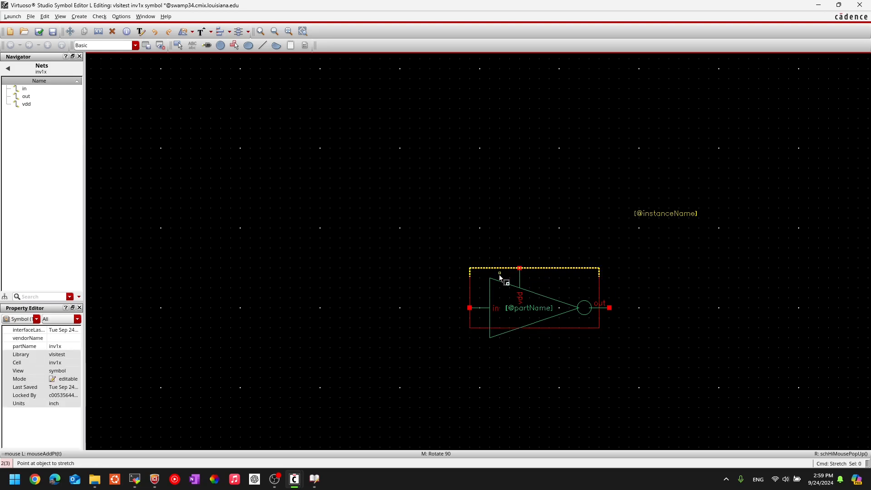
{"action": "scroll", "coordinate": [500, 277], "scroll_direction": "up", "scroll_amount": 2}
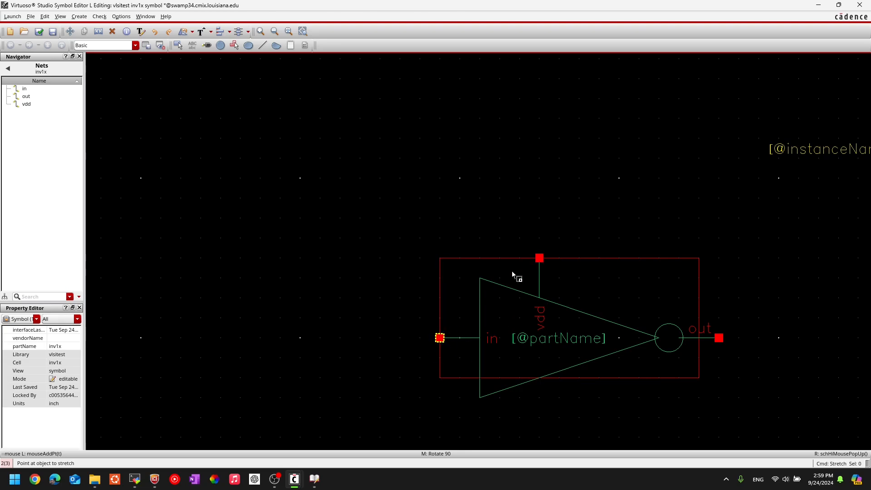
Extend the rectangle's right edge to the out pin and bottom edge to the triangle.
{"action": "left_click", "coordinate": [699, 358]}
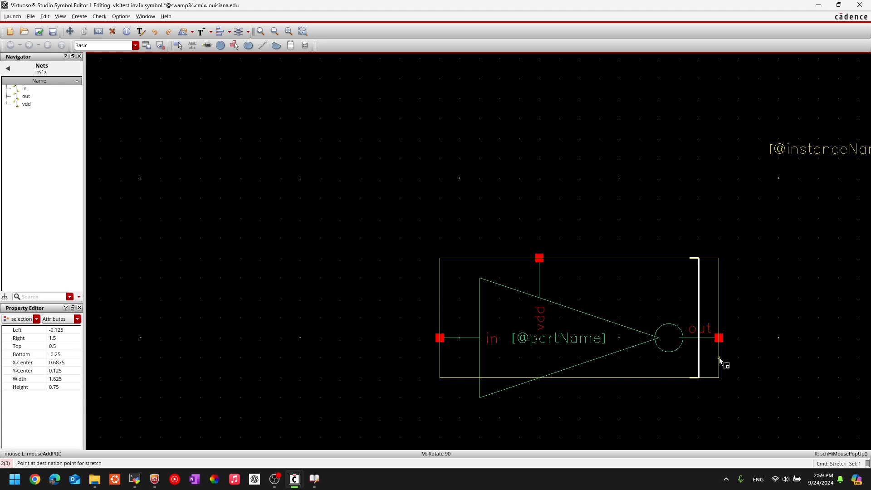
{"action": "left_click", "coordinate": [719, 358]}
{"action": "left_click", "coordinate": [562, 382]}
{"action": "left_click", "coordinate": [479, 397]}
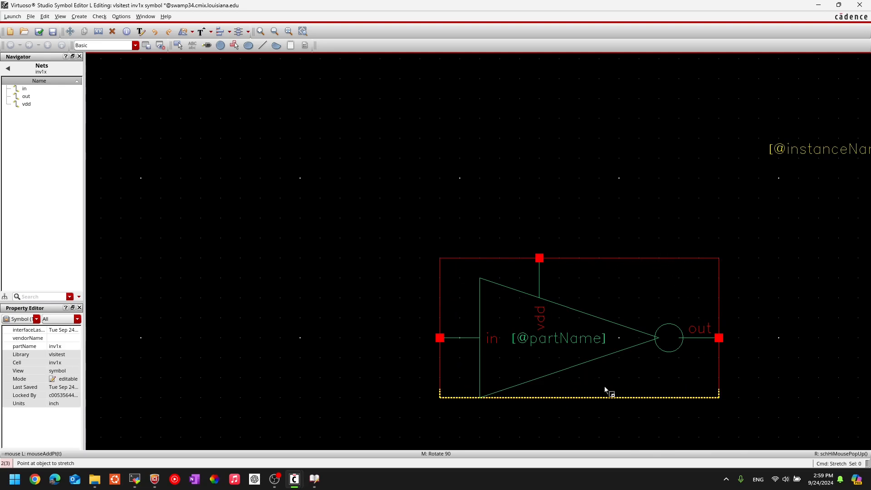
{"action": "scroll", "coordinate": [594, 355], "scroll_direction": "down", "scroll_amount": 1, "text": "ctrl"}
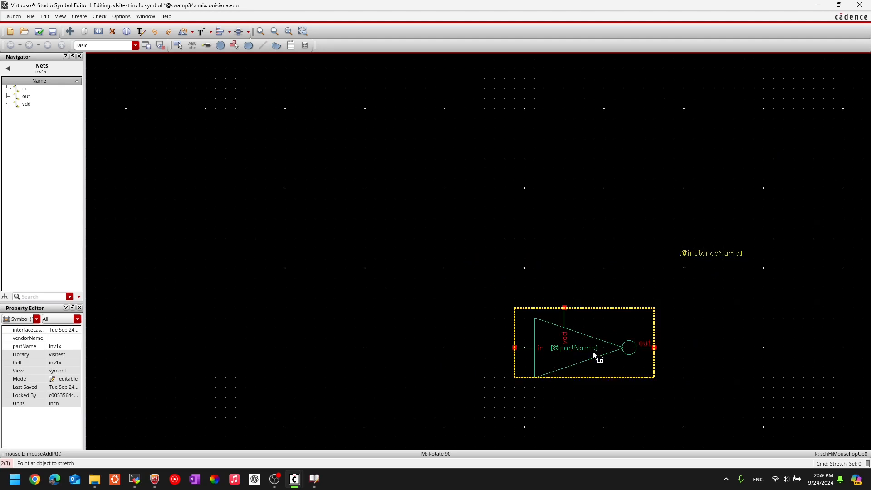
{"action": "left_click", "coordinate": [705, 255]}
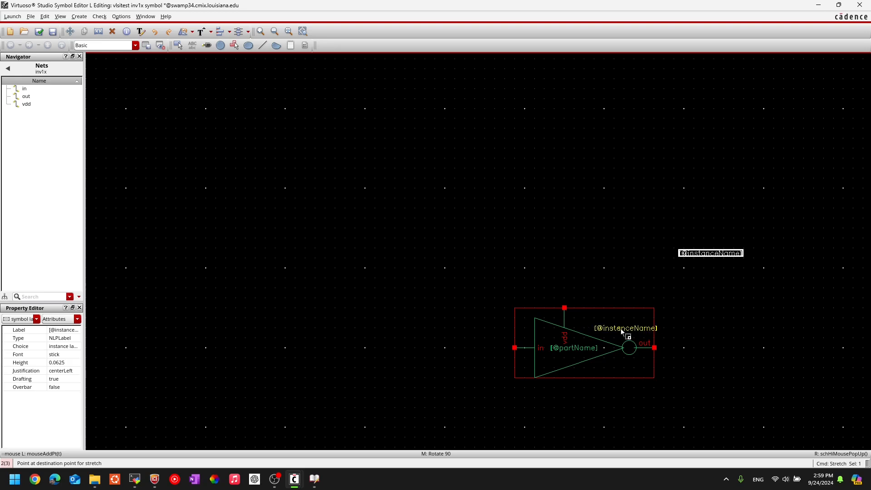
{"action": "left_click", "coordinate": [620, 328]}
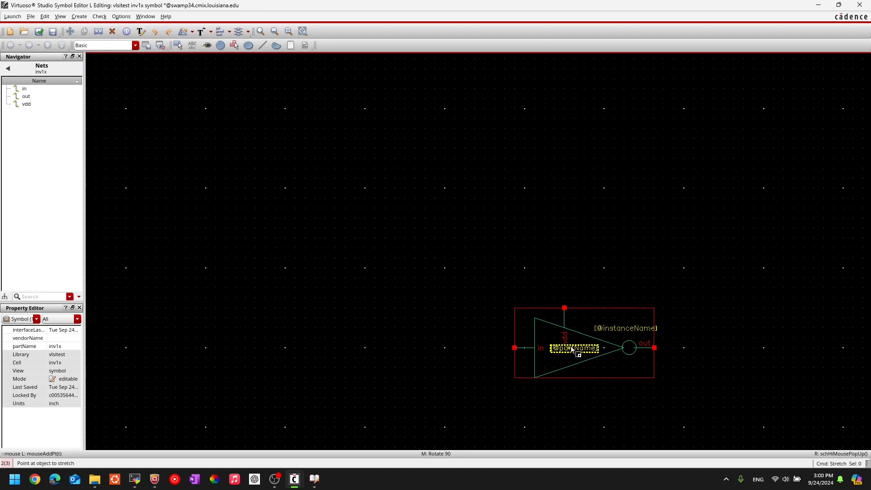
{"action": "scroll", "coordinate": [638, 392], "scroll_direction": "up", "scroll_amount": 2, "text": "ctrl"}
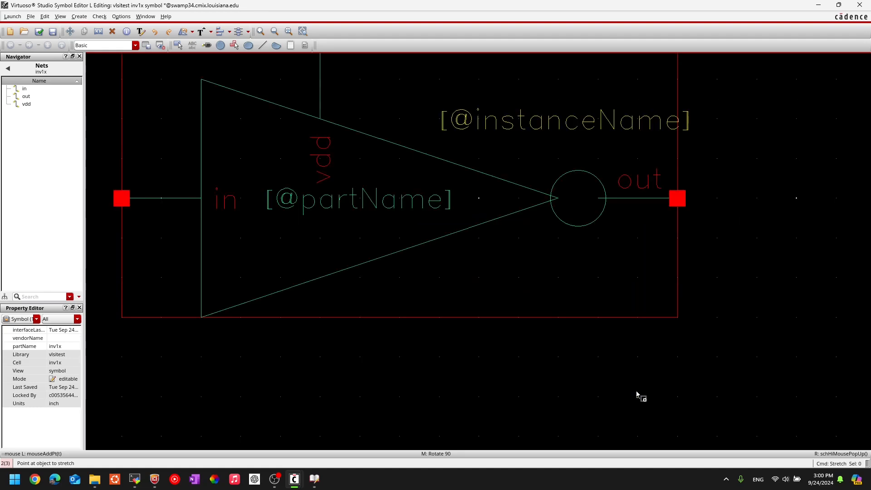
{"action": "scroll", "coordinate": [622, 378], "scroll_direction": "down", "scroll_amount": 1, "text": "ctrl"}
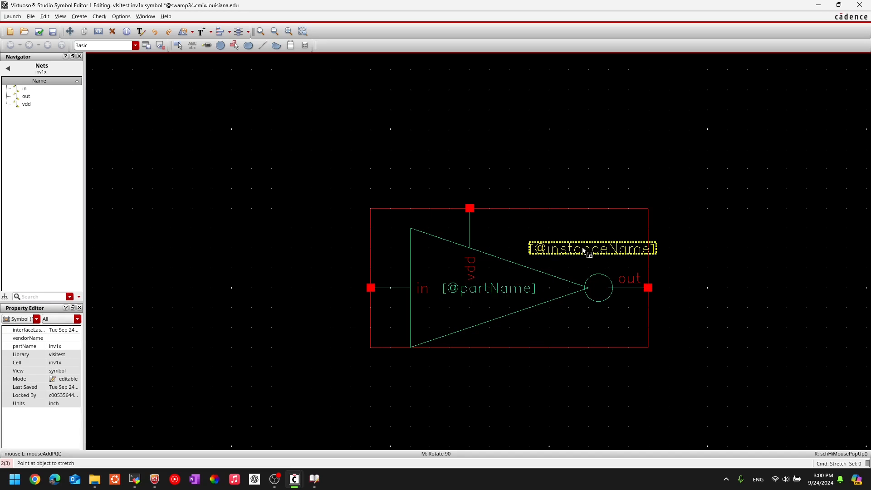
{"action": "left_click", "coordinate": [569, 254]}
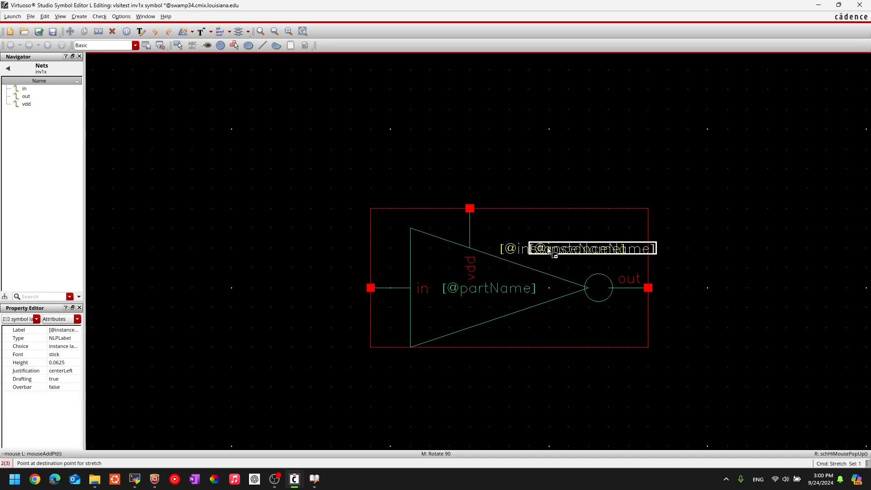
{"action": "left_click", "coordinate": [551, 251]}
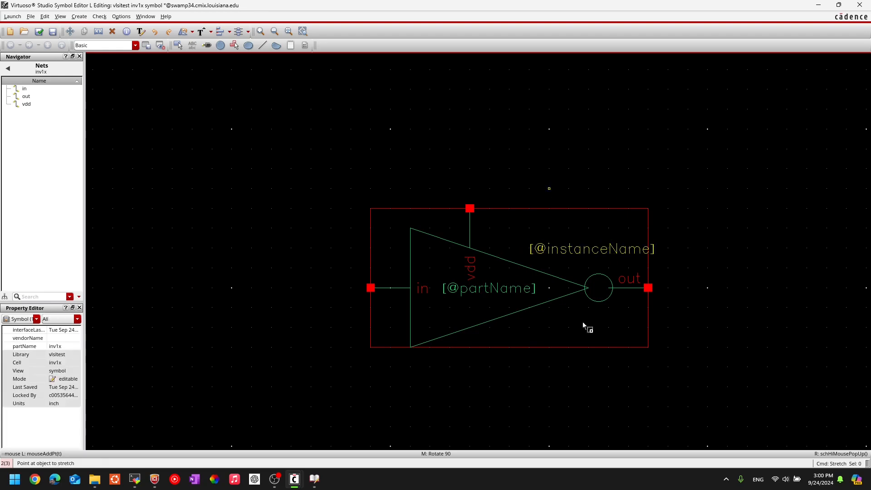
{"action": "key", "text": "Escape"}
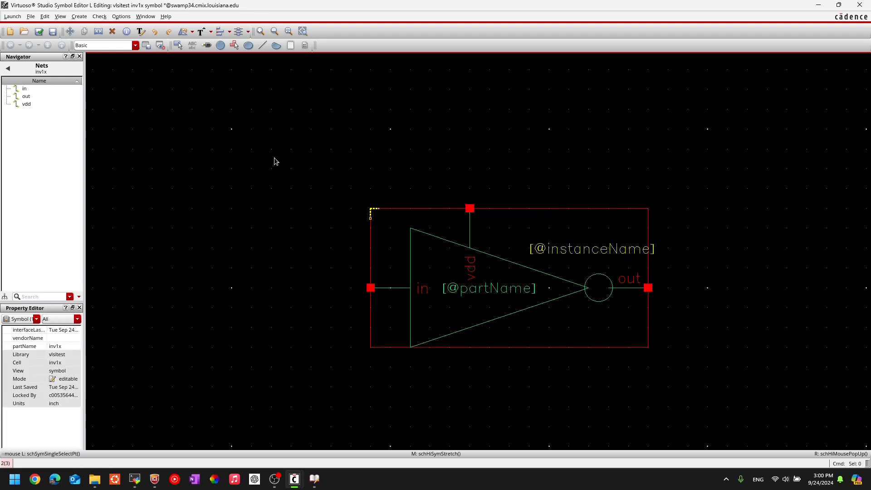
{"action": "scroll", "coordinate": [331, 235], "scroll_direction": "up", "scroll_amount": 2}
{"action": "key", "text": "f"}
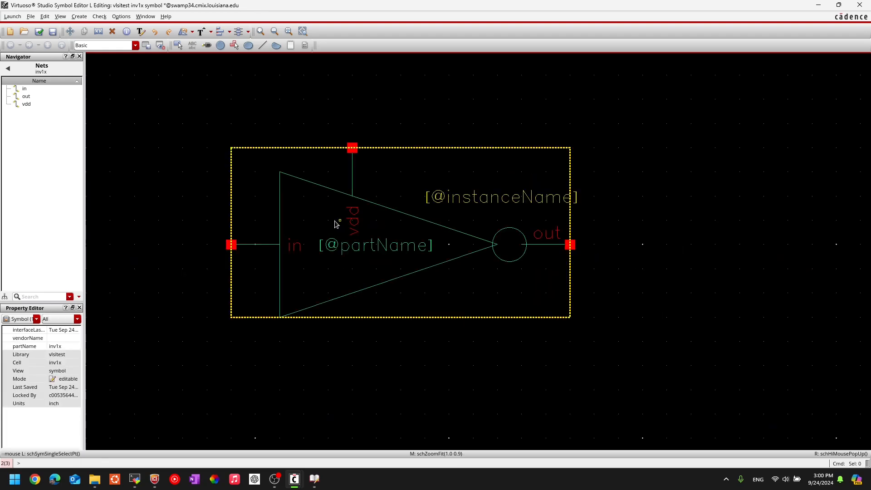
Check and save the inv1x symbol, then close the Symbol Editor.
{"action": "left_click", "coordinate": [41, 33]}
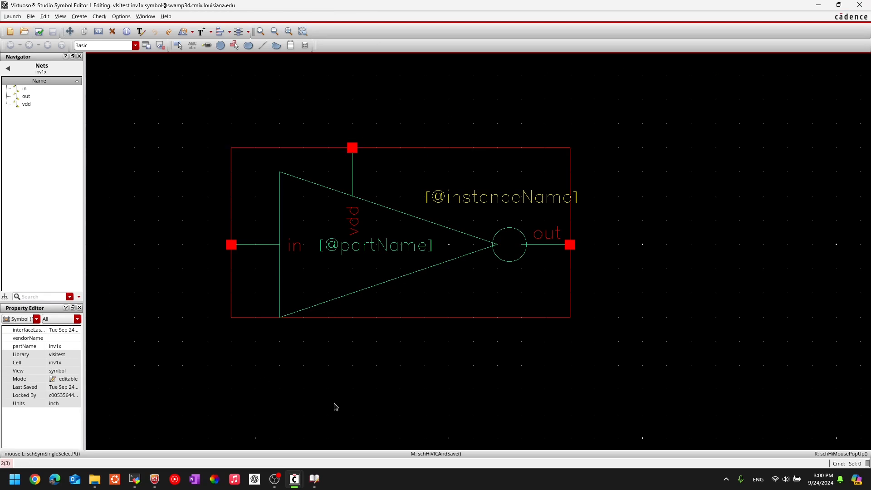
{"action": "left_click", "coordinate": [865, 8]}
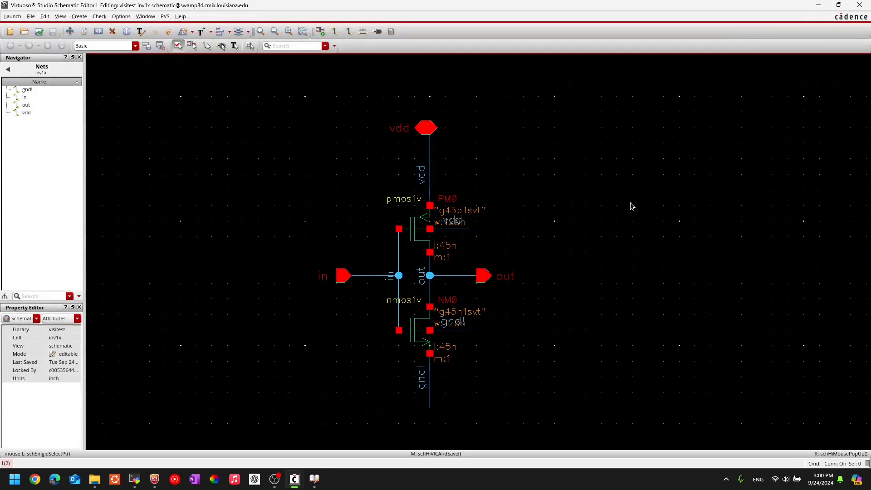
Close the inv1x schematic and create a new cell view named testsymbol in vlsitest.
{"action": "left_click", "coordinate": [859, 5]}
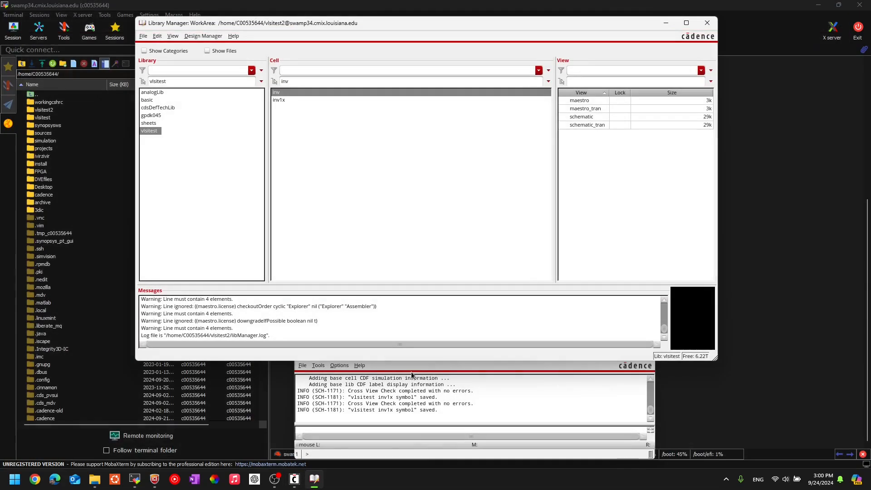
{"action": "left_click", "coordinate": [144, 36]}
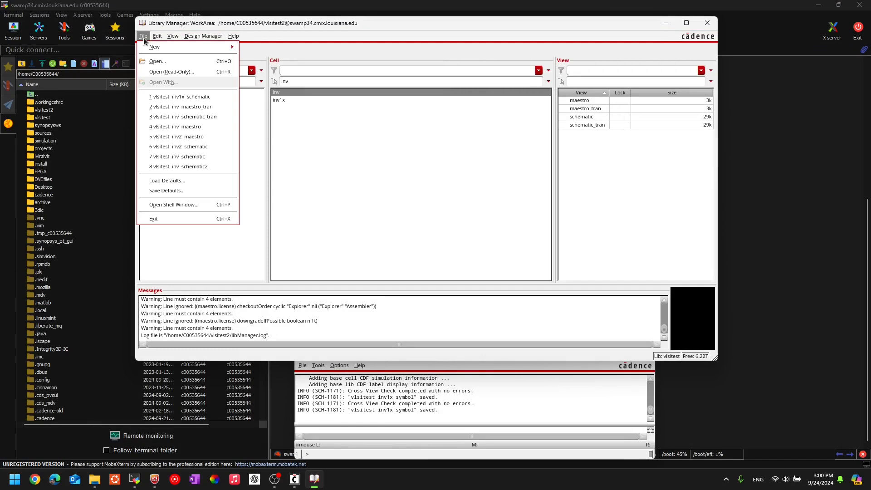
{"action": "mouse_move", "coordinate": [229, 48]}
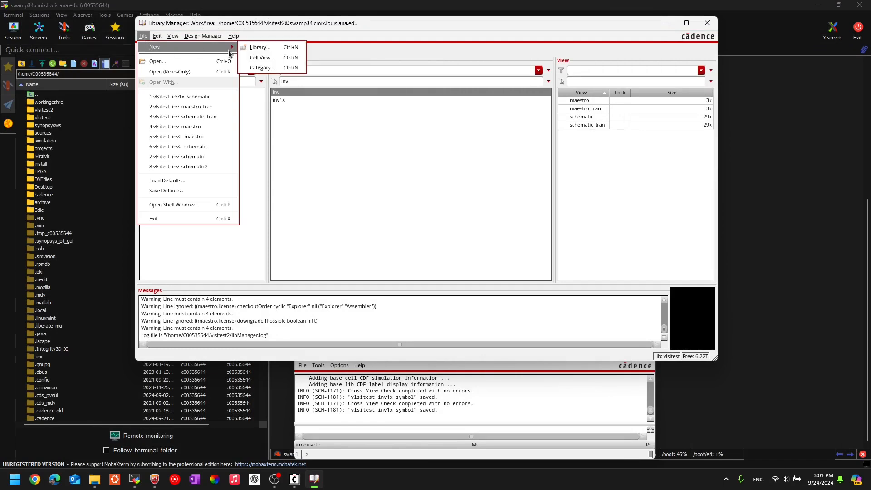
{"action": "left_click", "coordinate": [260, 57]}
{"action": "double_click", "coordinate": [399, 126]}
{"action": "type", "text": "testsymbol"}
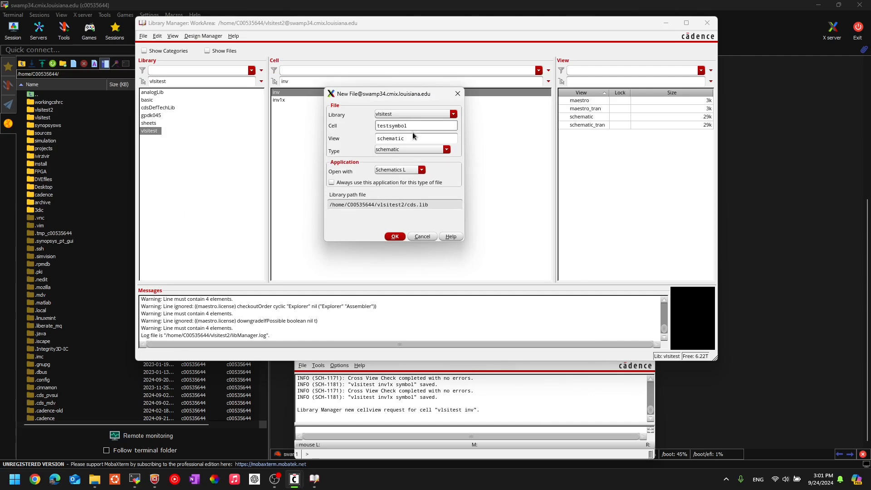
{"action": "left_click_drag", "start_coordinate": [410, 126], "coordinate": [387, 130]}
{"action": "left_click", "coordinate": [417, 125]}
{"action": "left_click", "coordinate": [396, 237]}
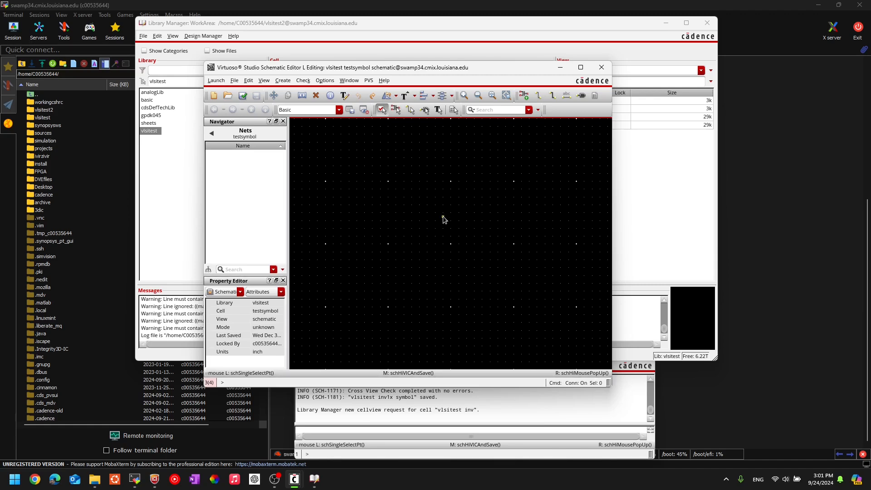
Start Add Instance with I, choose the vlsitest library's inv1x symbol, and move the form aside.
{"action": "key", "text": "i"}
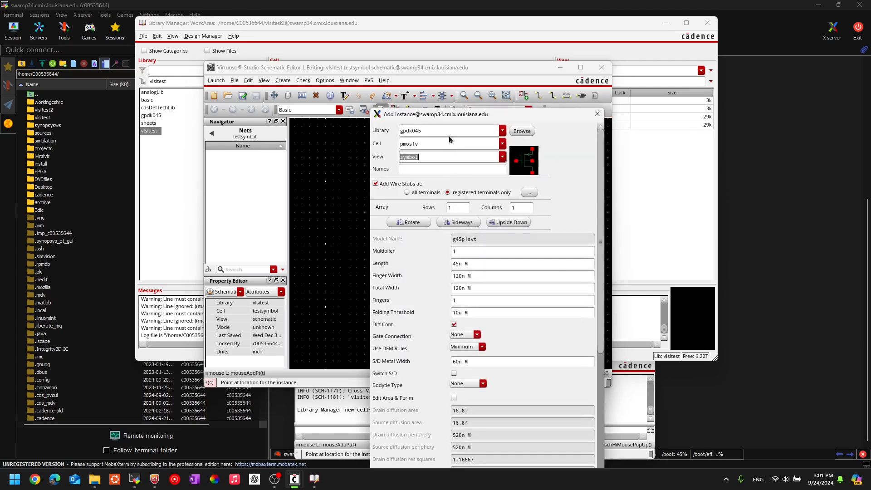
{"action": "left_click", "coordinate": [501, 133]}
{"action": "left_click", "coordinate": [502, 131]}
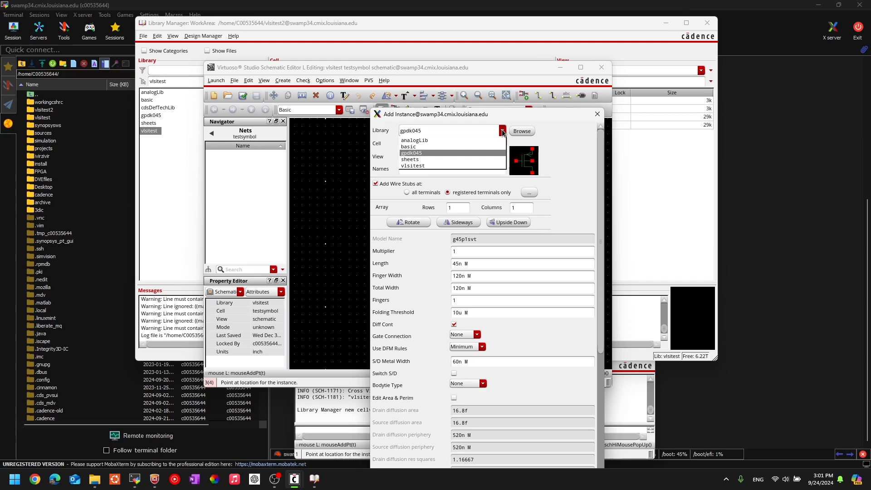
{"action": "left_click", "coordinate": [413, 165]}
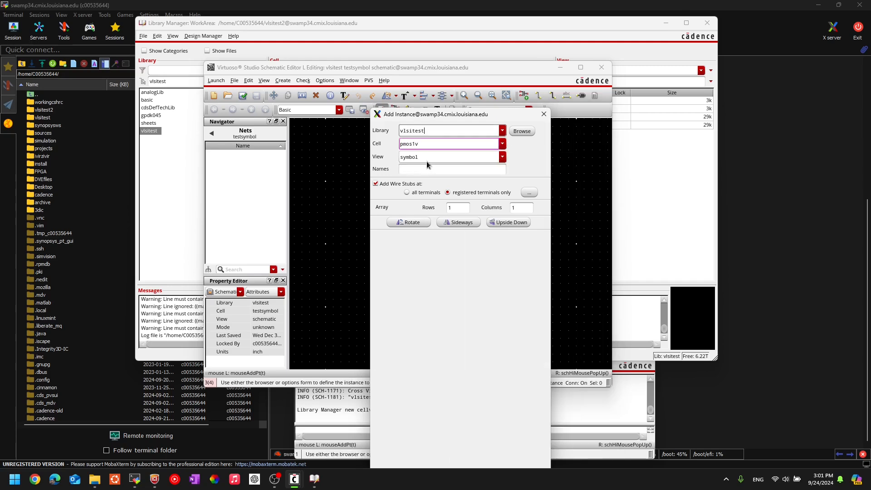
{"action": "left_click", "coordinate": [503, 149]}
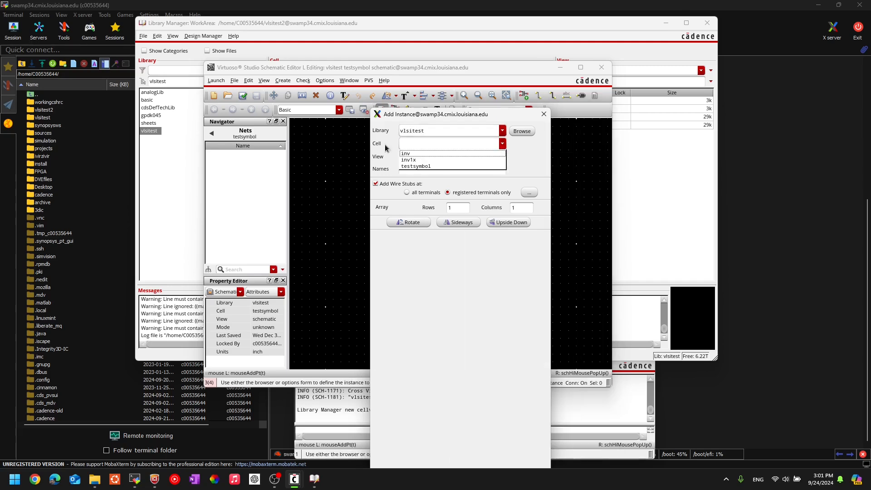
{"action": "left_click", "coordinate": [418, 159]}
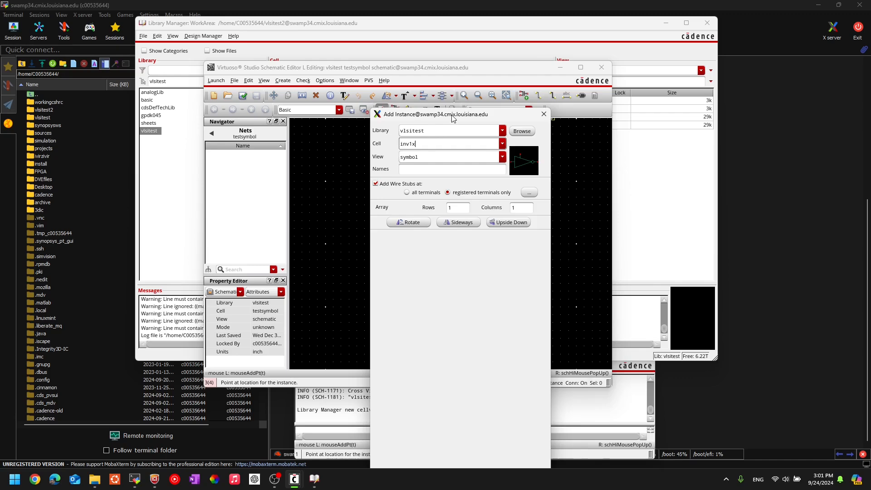
{"action": "left_click_drag", "start_coordinate": [453, 116], "coordinate": [631, 124]}
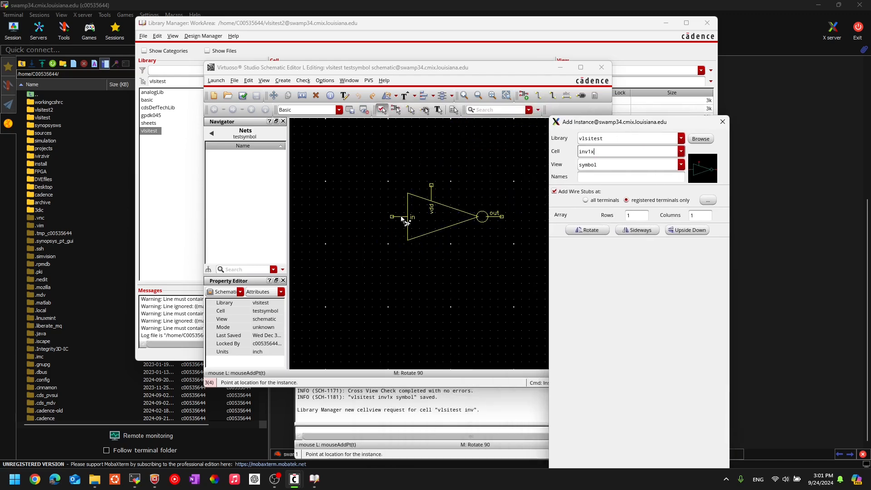
Place inverter I0 on the canvas, end Add Instance, and maximize the schematic window.
{"action": "left_click", "coordinate": [368, 201]}
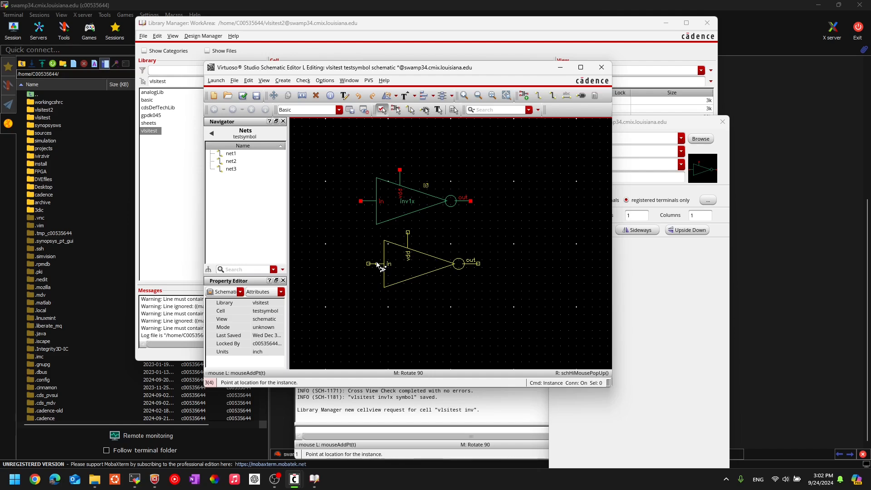
{"action": "key", "text": "Escape"}
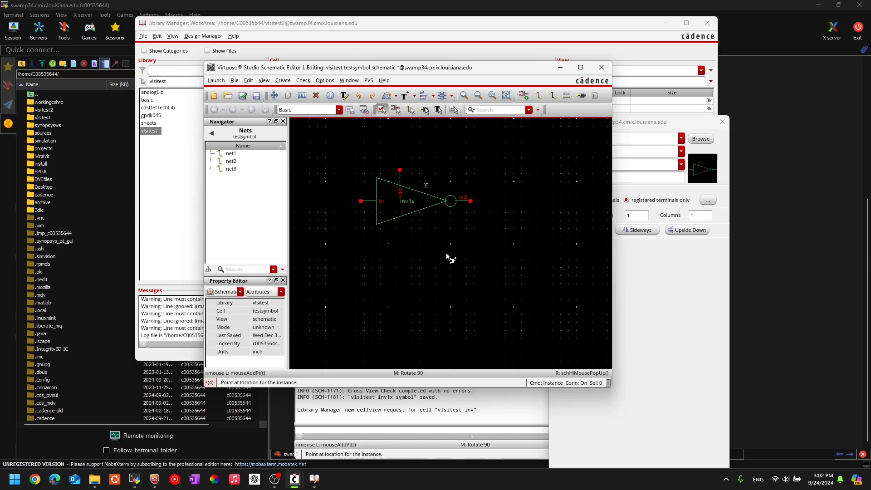
{"action": "left_click", "coordinate": [581, 68]}
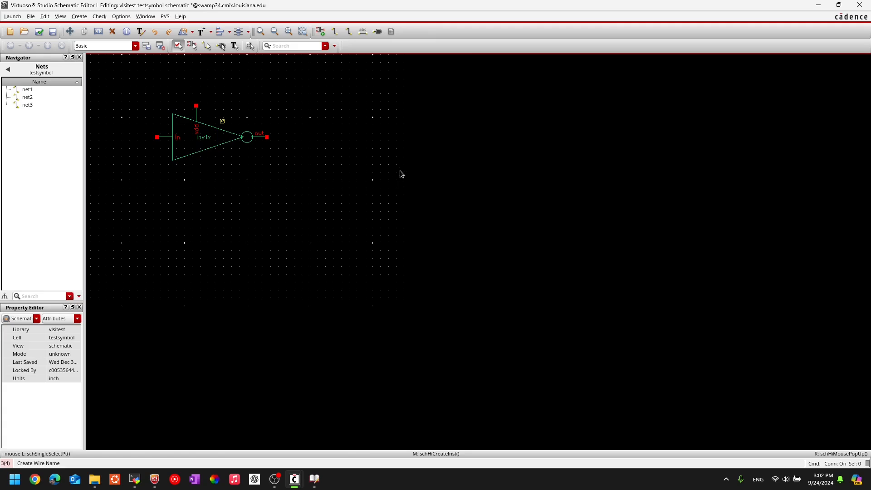
{"action": "key", "text": "f"}
{"action": "scroll", "coordinate": [402, 174], "scroll_direction": "down", "scroll_amount": 2}
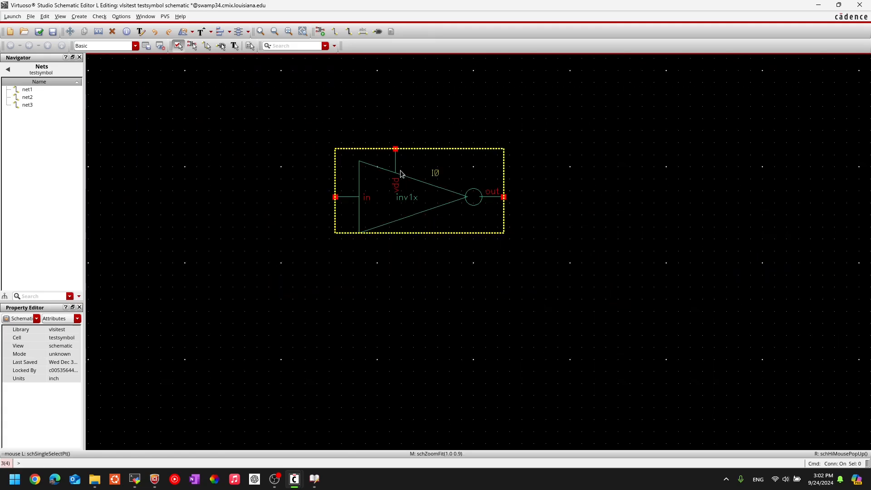
{"action": "middle_click_drag", "start_coordinate": [548, 156], "coordinate": [477, 168]}
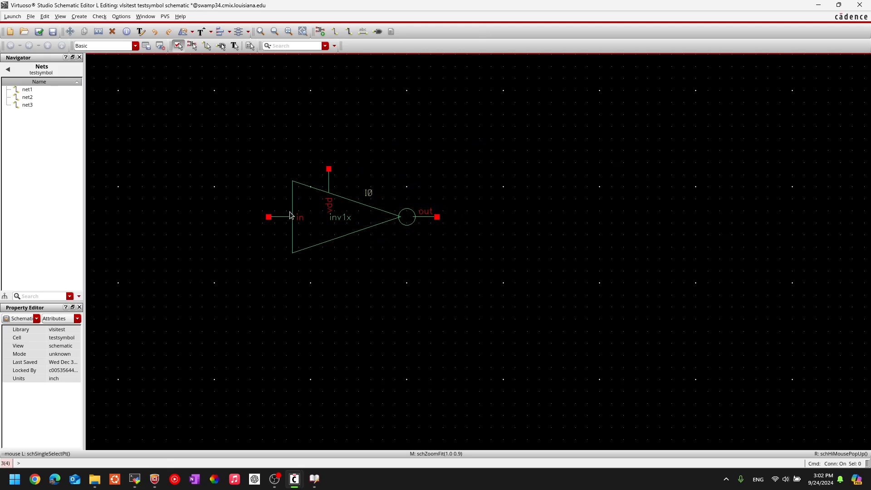
{"action": "left_click", "coordinate": [331, 221]}
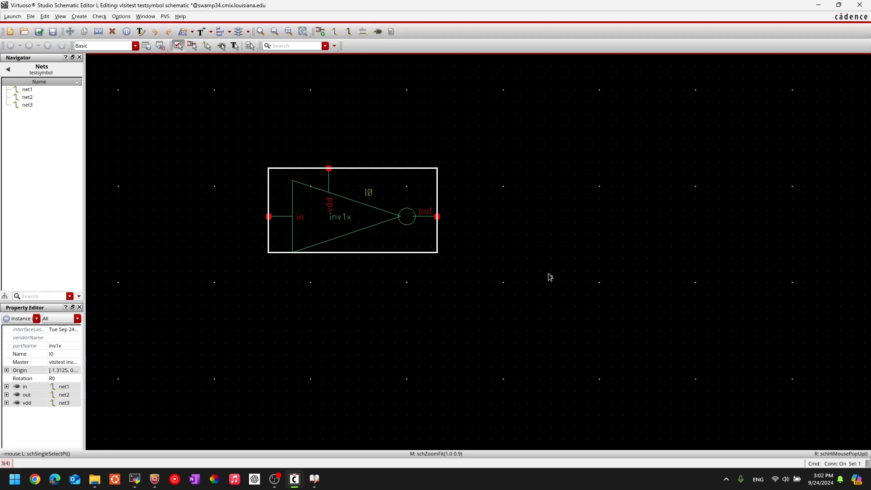
{"action": "key", "text": "space"}
{"action": "left_click", "coordinate": [549, 274]}
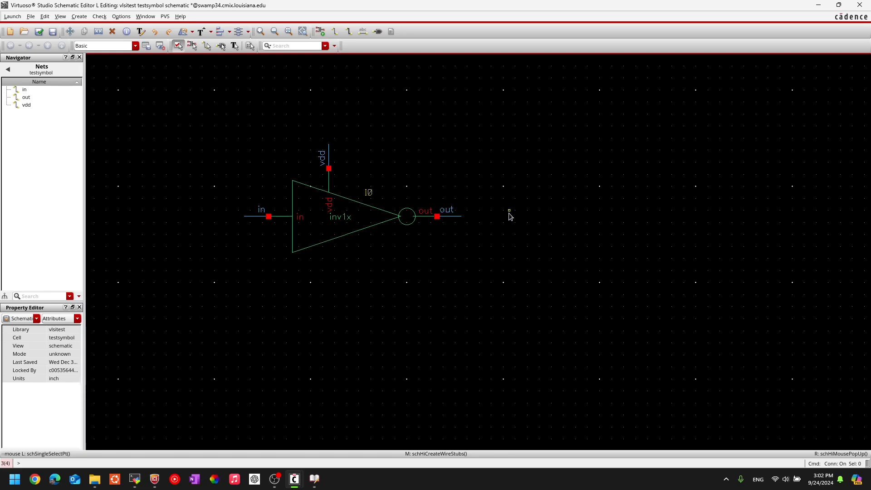
{"action": "key", "text": "u"}
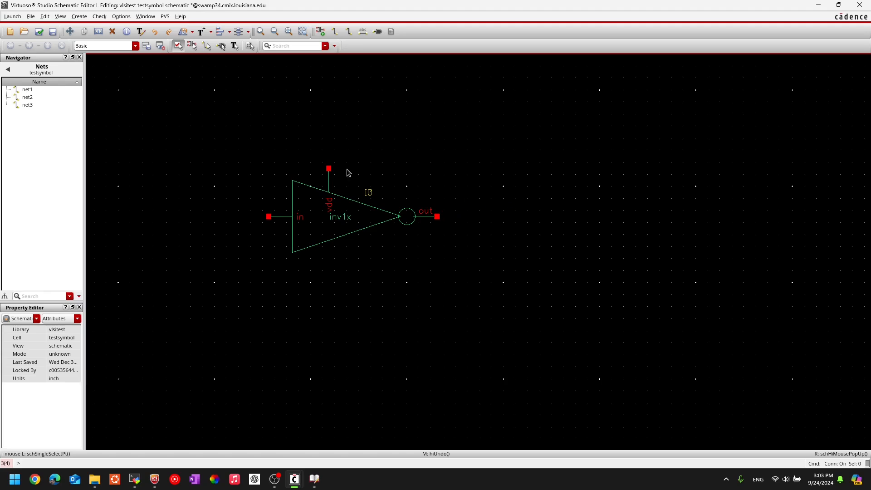
{"action": "left_click", "coordinate": [439, 223]}
{"action": "left_click_drag", "start_coordinate": [219, 140], "coordinate": [512, 297]}
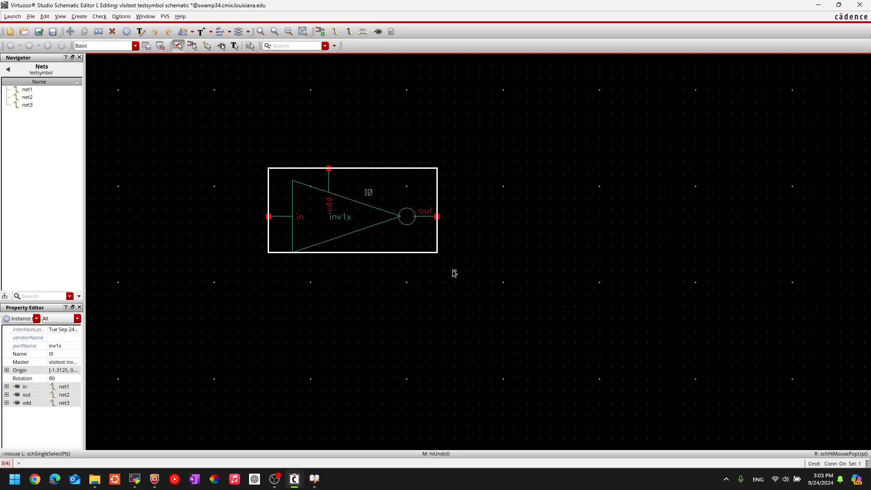
{"action": "key", "text": "s"}
{"action": "left_click", "coordinate": [335, 216]}
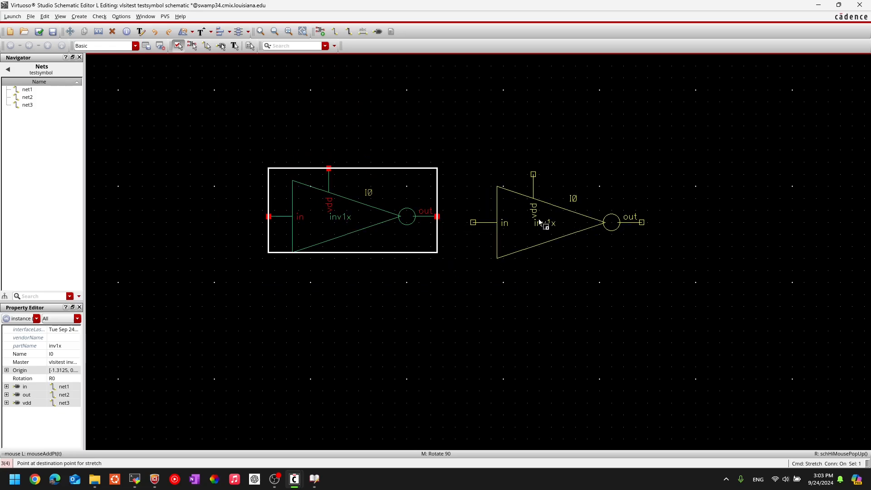
{"action": "left_click", "coordinate": [528, 217]}
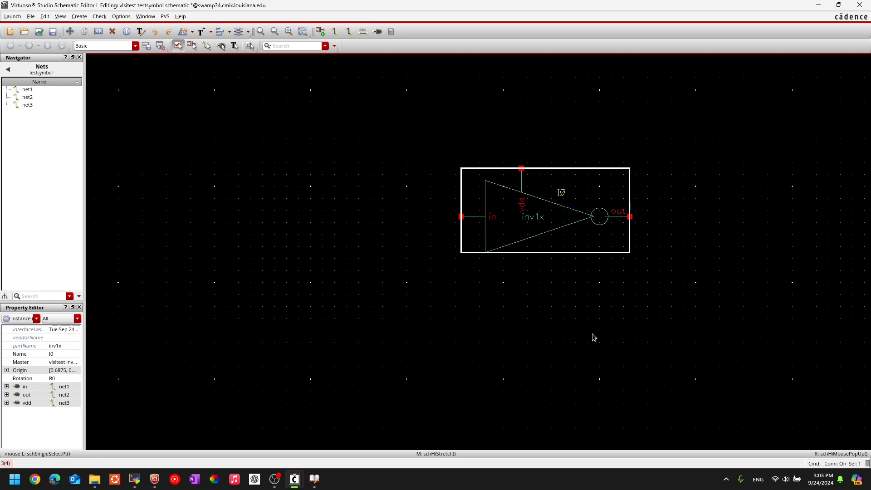
{"action": "key", "text": "u"}
{"action": "left_click", "coordinate": [478, 300]}
{"action": "key", "text": "c"}
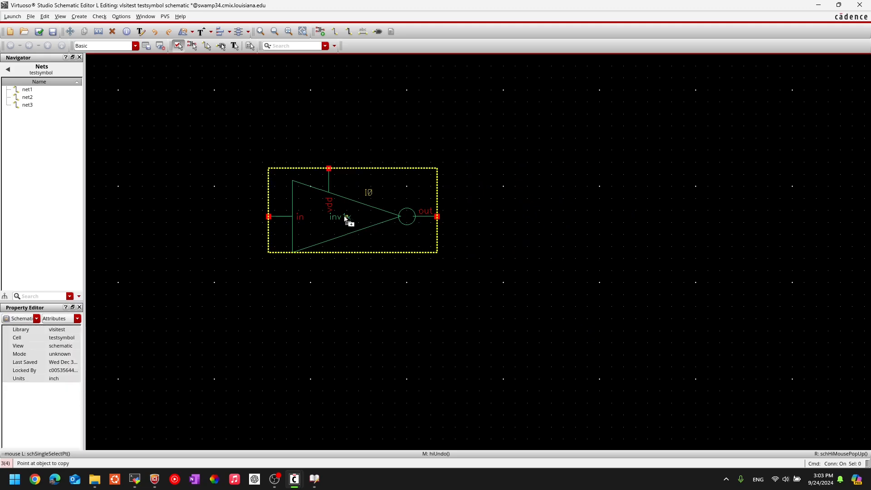
Copy I0 to the right as I1 and wire I0's output to I1's input.
{"action": "left_click", "coordinate": [340, 220]}
{"action": "left_click", "coordinate": [541, 223]}
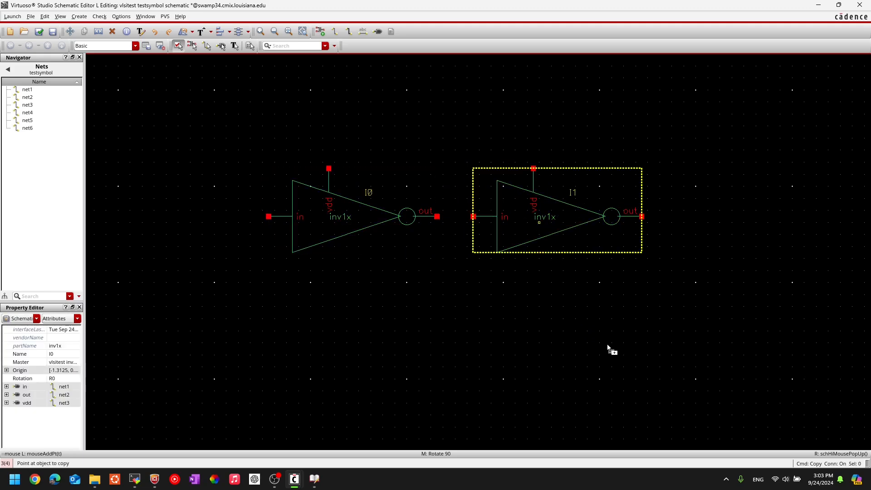
{"action": "key", "text": "Escape"}
{"action": "key", "text": "w"}
{"action": "left_click", "coordinate": [473, 216]}
{"action": "left_click", "coordinate": [437, 216]}
{"action": "key", "text": "Escape"}
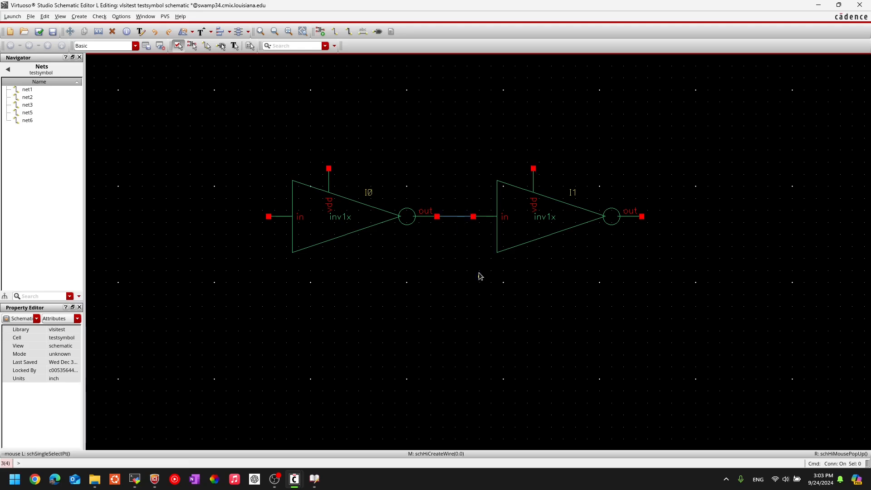
Add an input lead wire left of I0, then box-select both inverters and their wires.
{"action": "key", "text": "w"}
{"action": "left_click", "coordinate": [268, 217]}
{"action": "double_click", "coordinate": [233, 217]}
{"action": "key", "text": "Escape"}
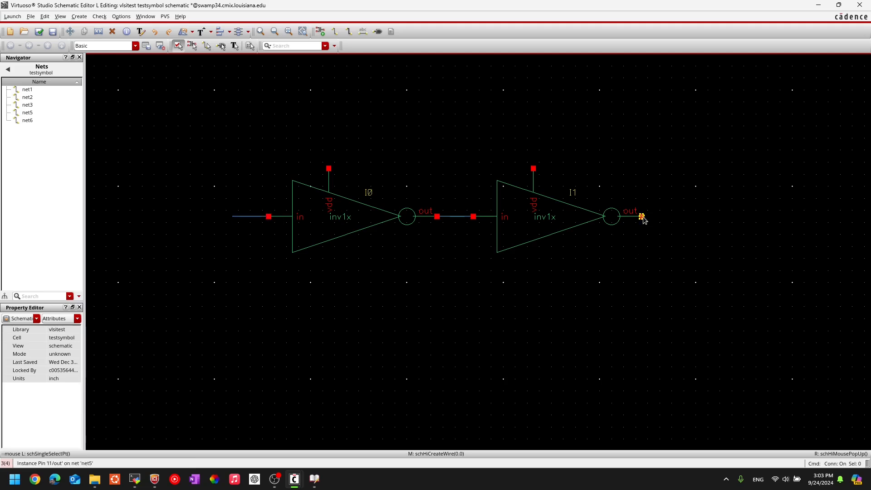
{"action": "middle_click_drag", "start_coordinate": [445, 272], "coordinate": [344, 268]}
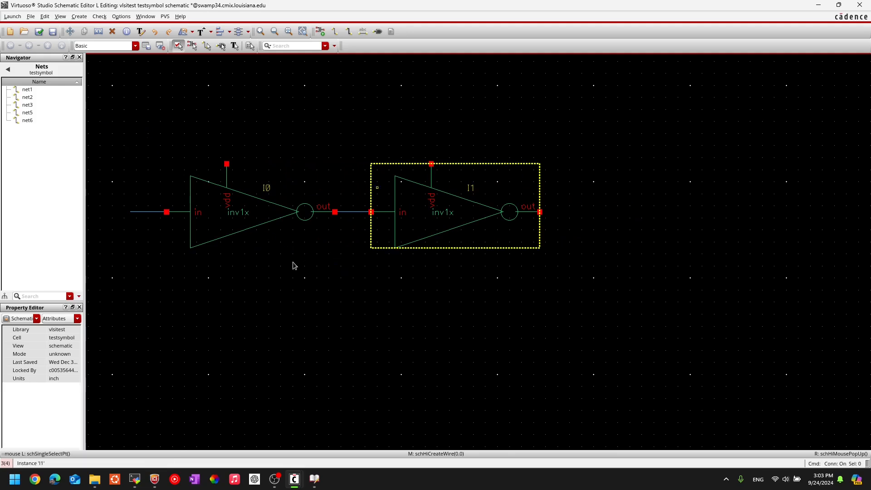
{"action": "left_click_drag", "start_coordinate": [118, 140], "coordinate": [723, 295]}
Copy the selected inverter pair to the right as I3 and I2.
{"action": "key", "text": "c"}
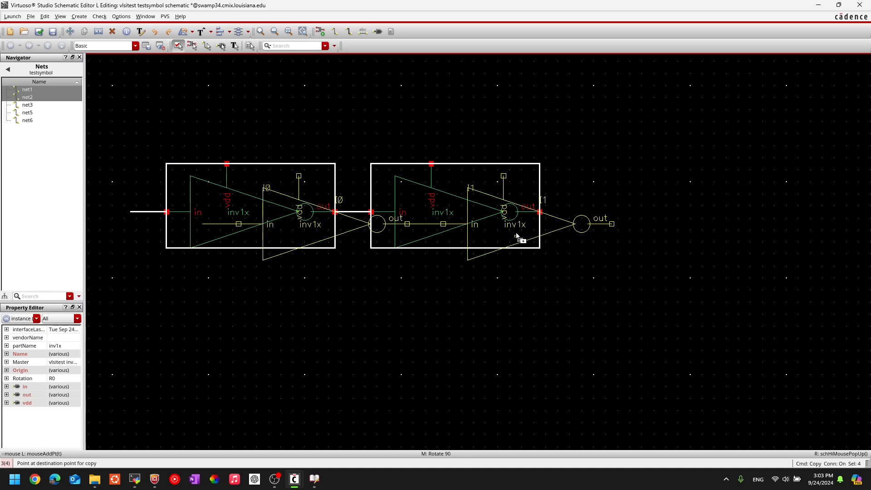
{"action": "scroll", "coordinate": [516, 234], "scroll_direction": "down", "scroll_amount": 2}
{"action": "scroll", "coordinate": [623, 234], "scroll_direction": "up", "scroll_amount": 2}
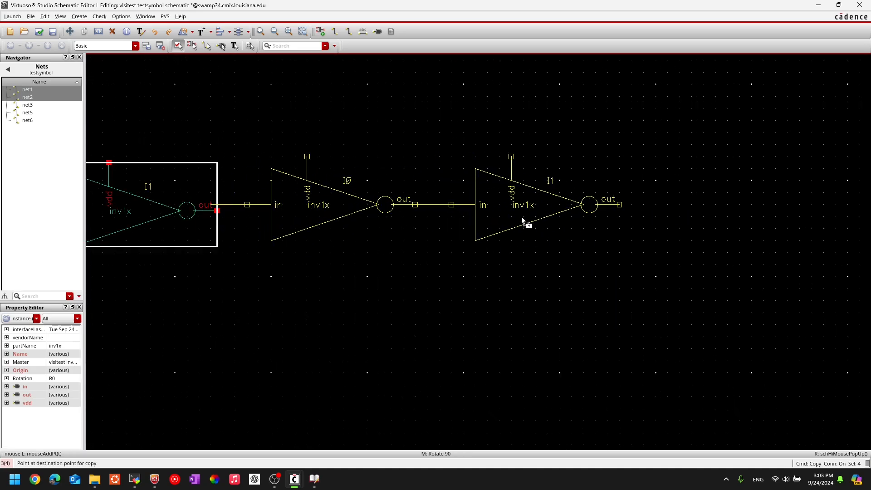
{"action": "left_click", "coordinate": [529, 226]}
{"action": "scroll", "coordinate": [553, 282], "scroll_direction": "down", "scroll_amount": 2}
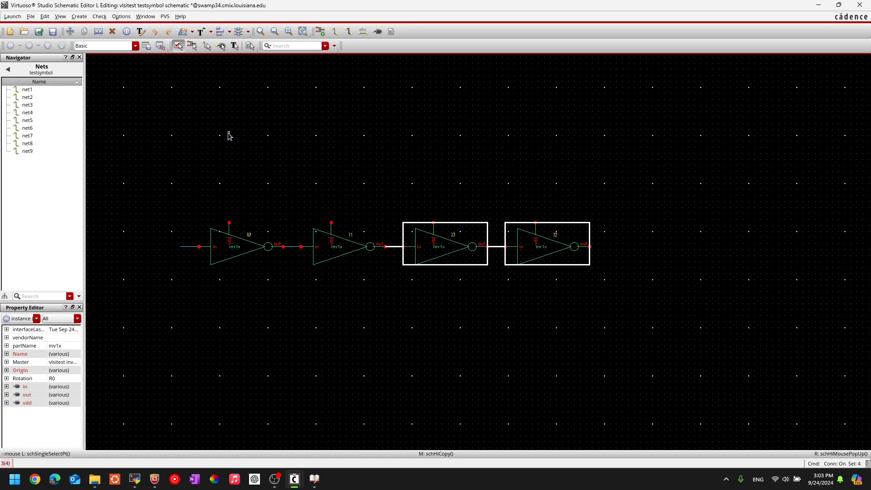
Select all four inverters and add wire stubs labelled in, out and vdd.
{"action": "left_click", "coordinate": [392, 172]}
{"action": "scroll", "coordinate": [480, 323], "scroll_direction": "up", "scroll_amount": 5}
{"action": "scroll", "coordinate": [481, 321], "scroll_direction": "down", "scroll_amount": 1}
{"action": "middle_click_drag", "start_coordinate": [465, 297], "coordinate": [564, 367]}
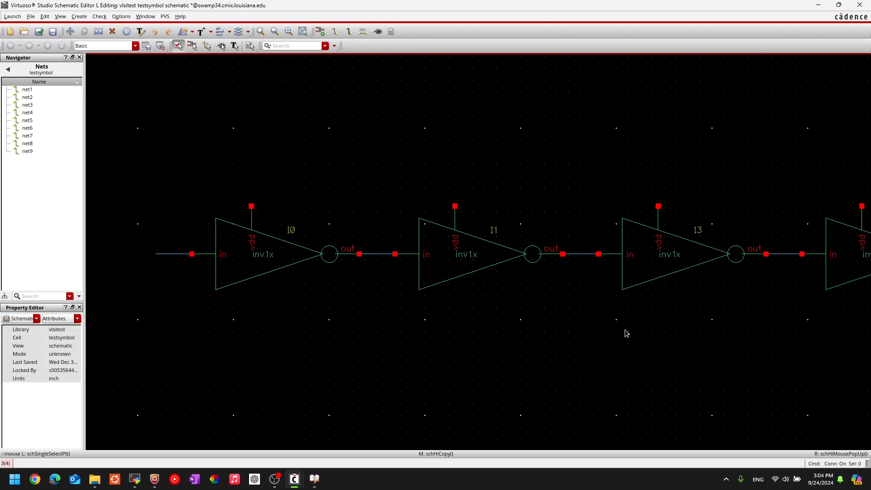
{"action": "middle_click_drag", "start_coordinate": [626, 330], "coordinate": [307, 305]}
{"action": "scroll", "coordinate": [675, 217], "scroll_direction": "down", "scroll_amount": 1}
{"action": "left_click_drag", "start_coordinate": [726, 170], "coordinate": [279, 246]}
{"action": "left_click", "coordinate": [199, 287]}
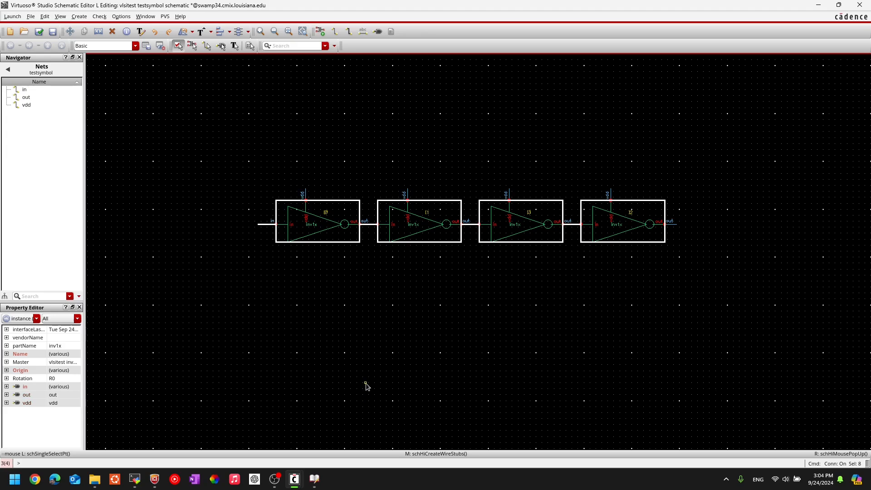
Clear the selection and recentre the view on the four-inverter chain.
{"action": "left_click", "coordinate": [496, 247]}
{"action": "scroll", "coordinate": [485, 212], "scroll_direction": "up", "scroll_amount": 1}
{"action": "scroll", "coordinate": [483, 213], "scroll_direction": "up", "scroll_amount": 1}
{"action": "scroll", "coordinate": [482, 214], "scroll_direction": "down", "scroll_amount": 1}
{"action": "scroll", "coordinate": [694, 311], "scroll_direction": "down", "scroll_amount": 1}
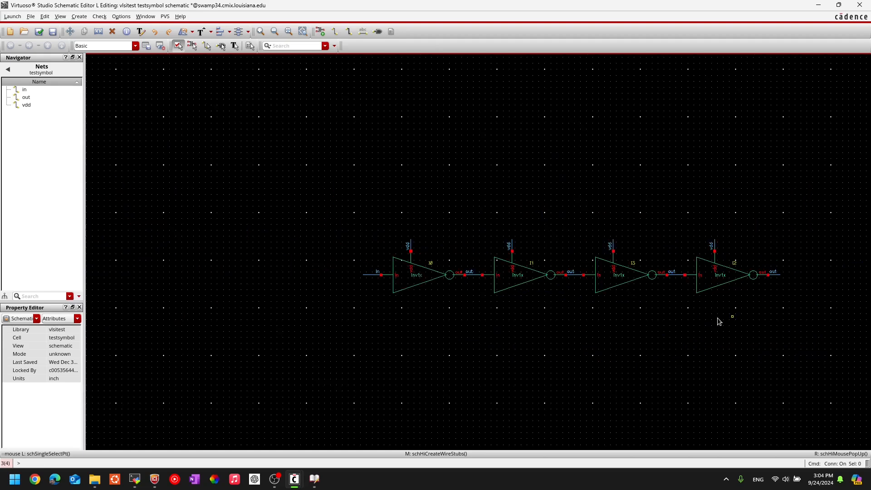
{"action": "middle_click_drag", "start_coordinate": [724, 319], "coordinate": [503, 301]}
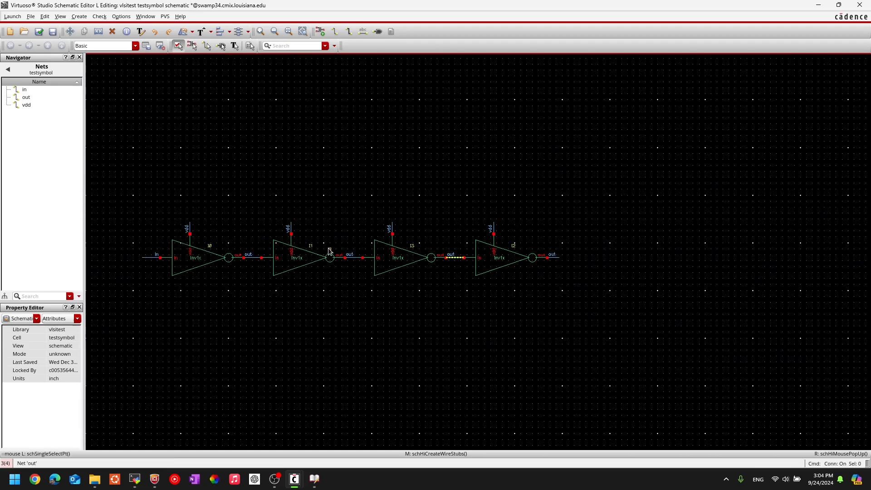
{"action": "scroll", "coordinate": [223, 251], "scroll_direction": "up", "scroll_amount": 1}
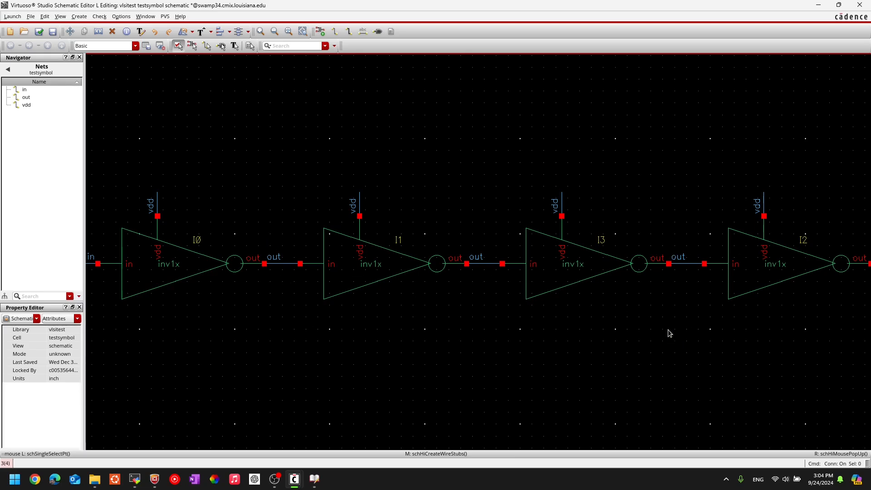
Undo the labelled wire stubs and copies, then pan to recentre the I0–I1 chain.
{"action": "key", "text": "u"}
{"action": "key", "text": "u"}
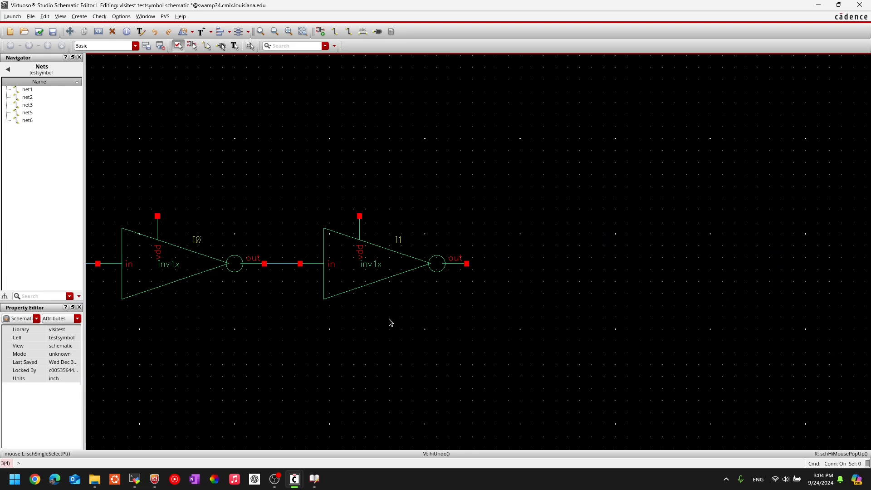
{"action": "left_click_drag", "start_coordinate": [580, 319], "coordinate": [788, 330]}
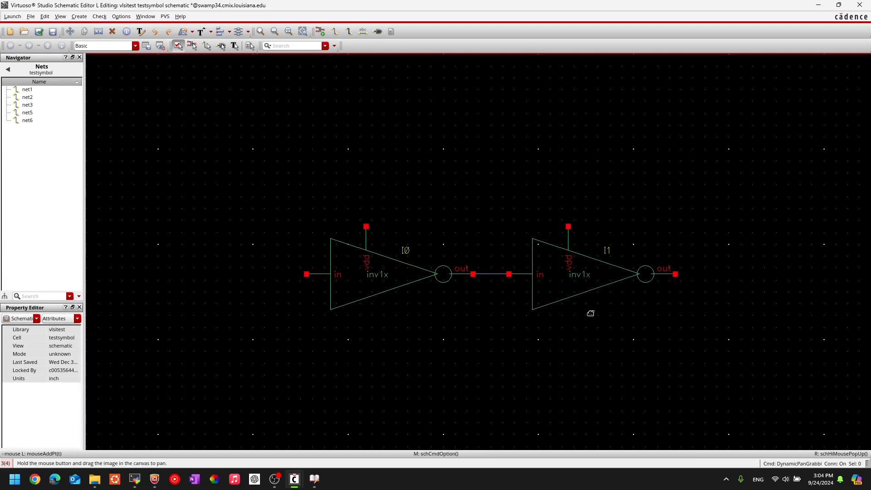
{"action": "left_click", "coordinate": [492, 274]}
{"action": "left_click", "coordinate": [702, 294]}
{"action": "middle_click_drag", "start_coordinate": [703, 293], "coordinate": [505, 275]}
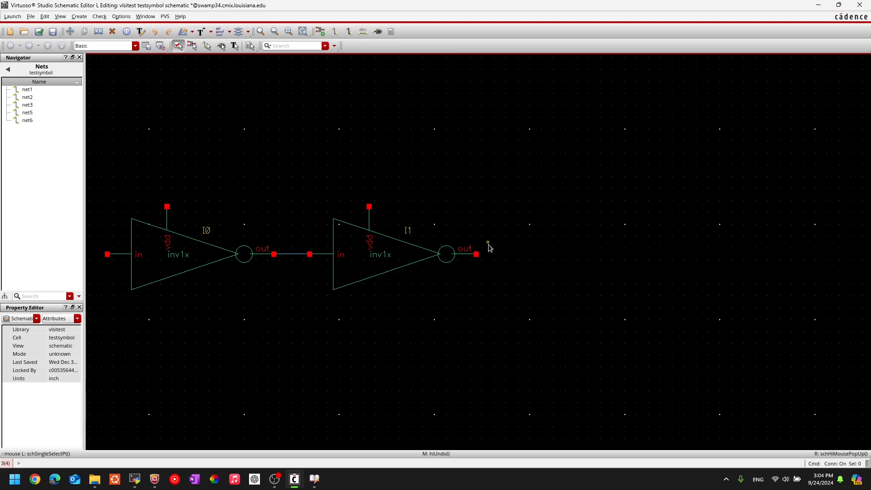
{"action": "middle_click_drag", "start_coordinate": [295, 175], "coordinate": [468, 191]}
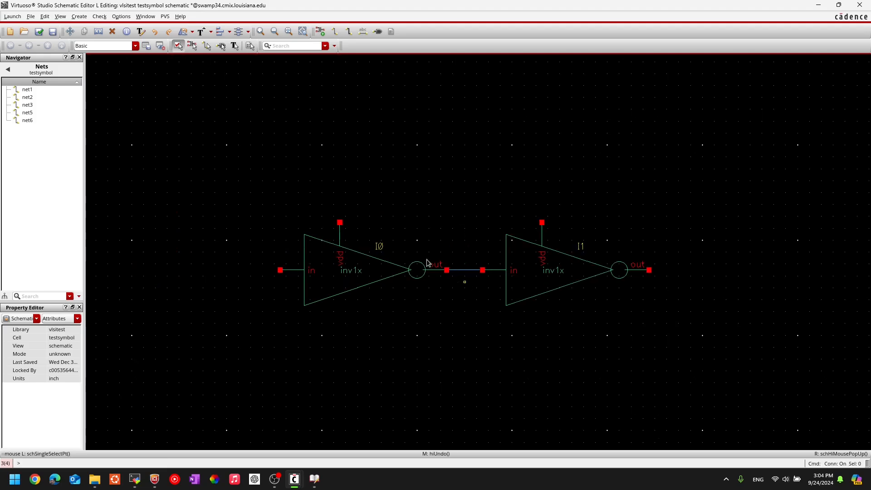